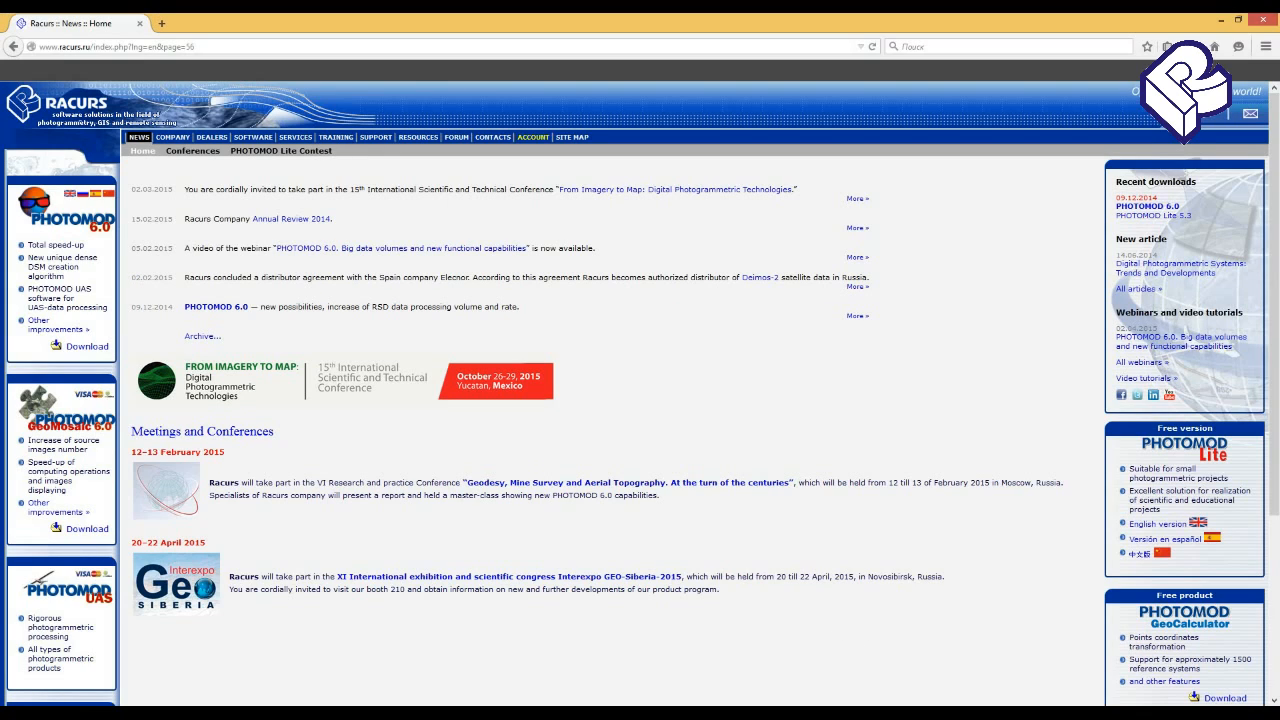
- Launch the main PHOTOMOD program and start a new project
right_click(1062, 705)
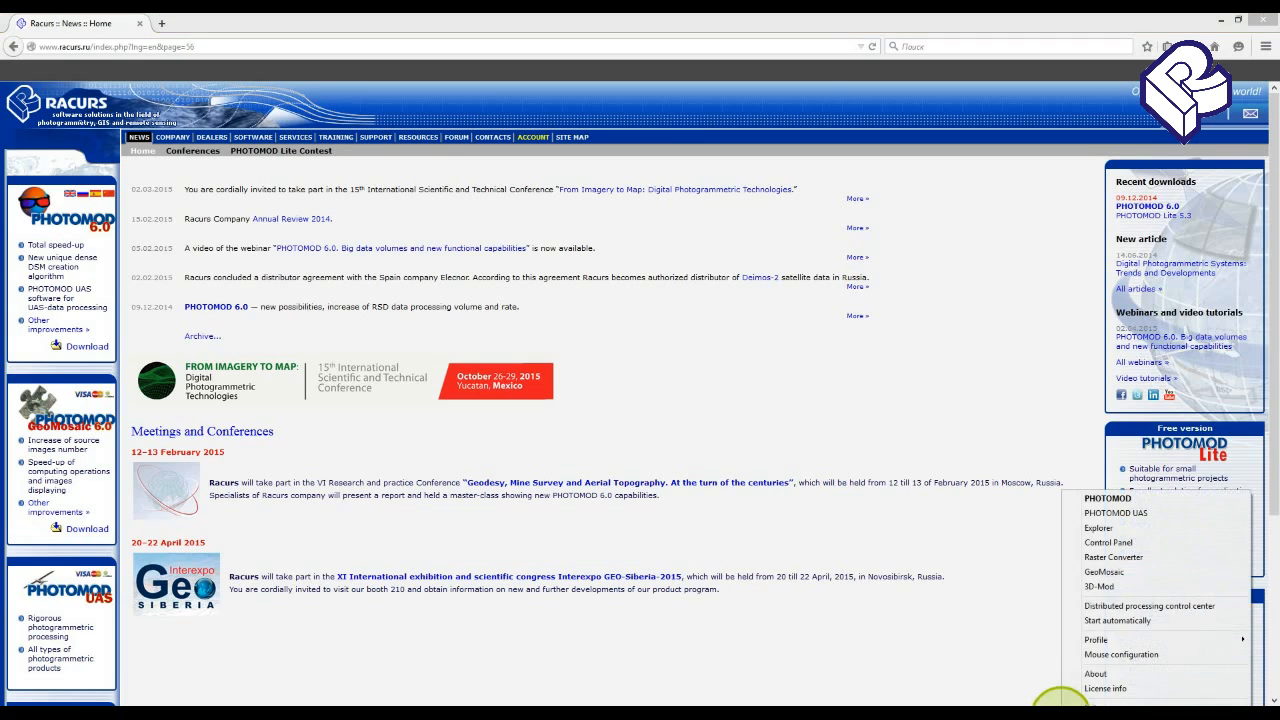
left_click(1098, 498)
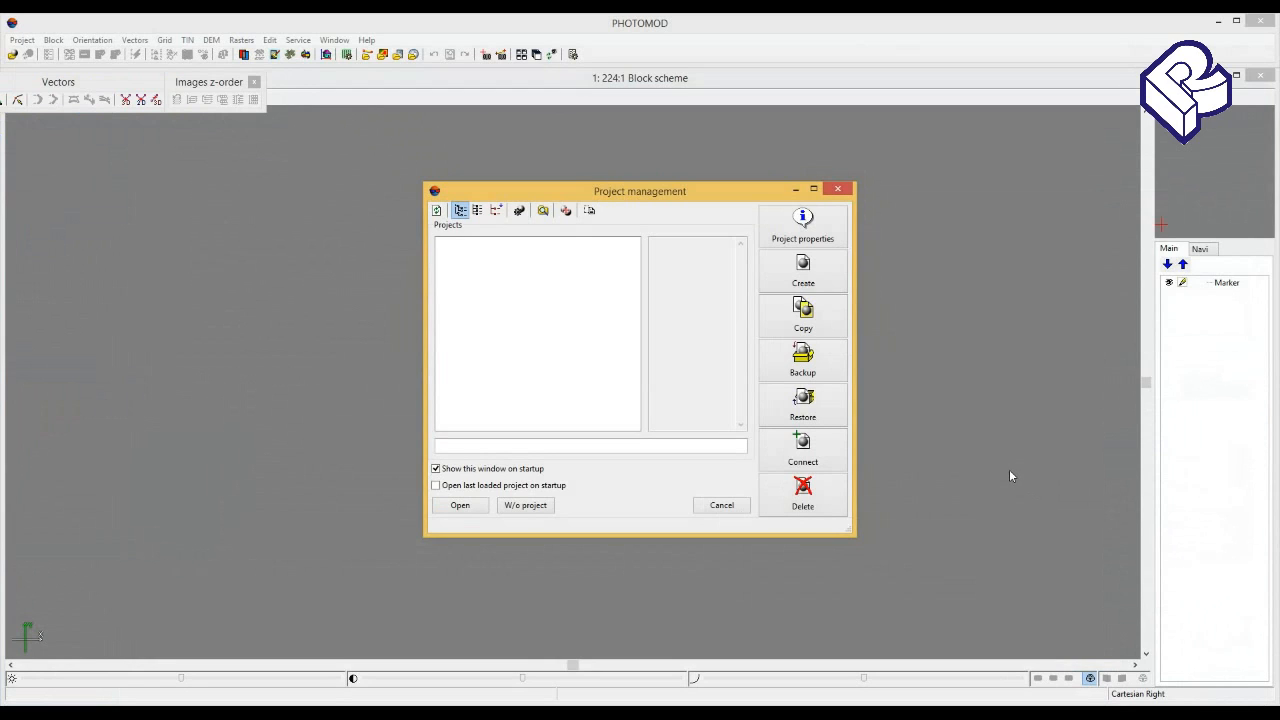
left_click(818, 272)
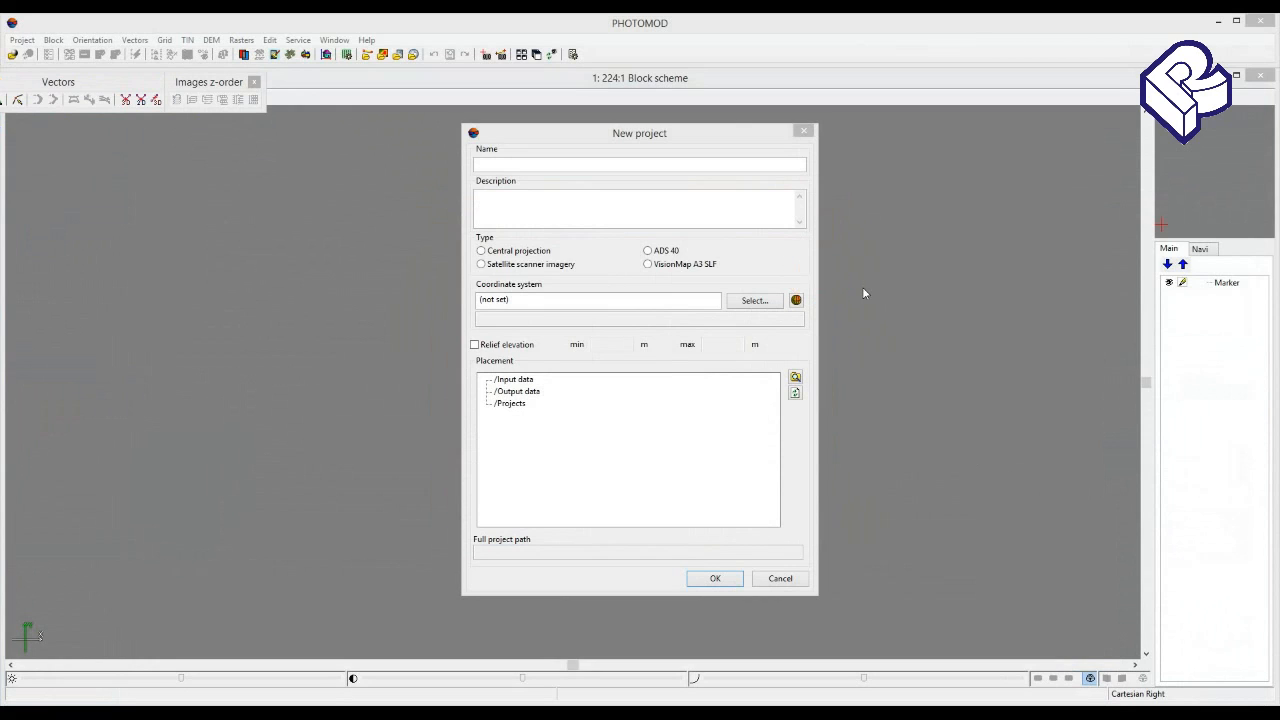
- Name the new project Aalen, leave the description empty and set its type to Central projection
left_click(514, 165)
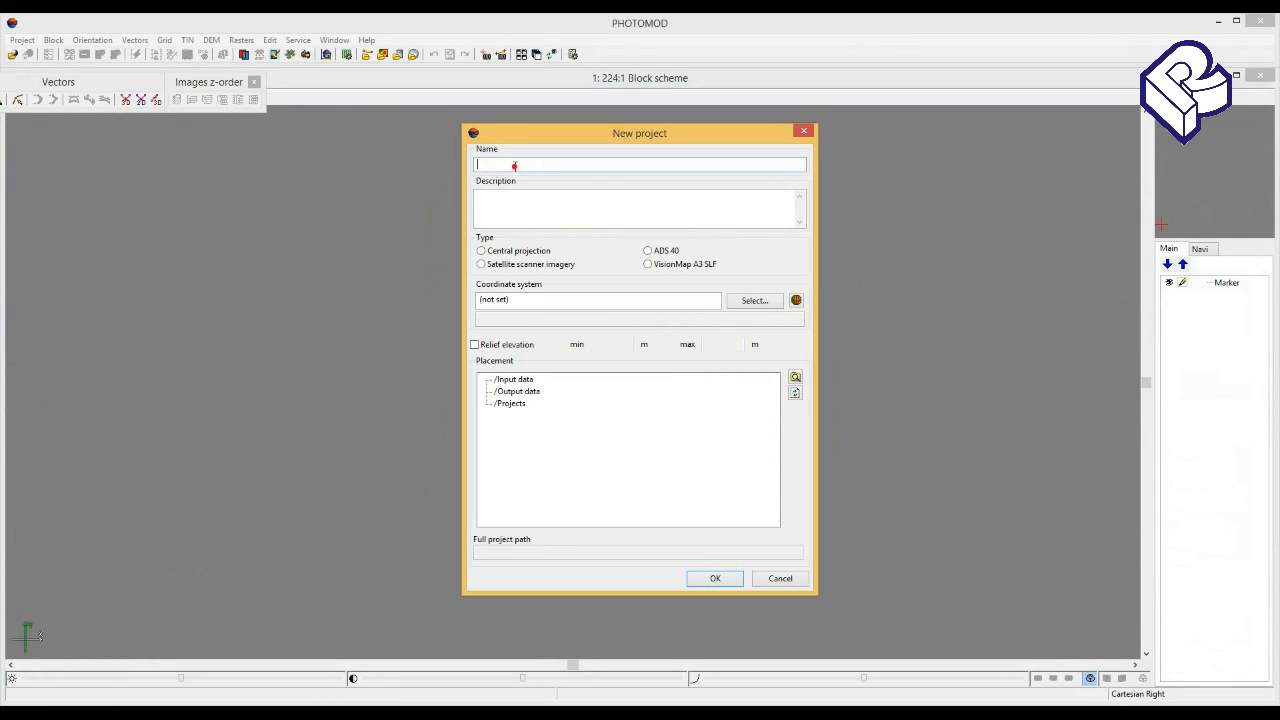
type("Aalen")
left_click(531, 208)
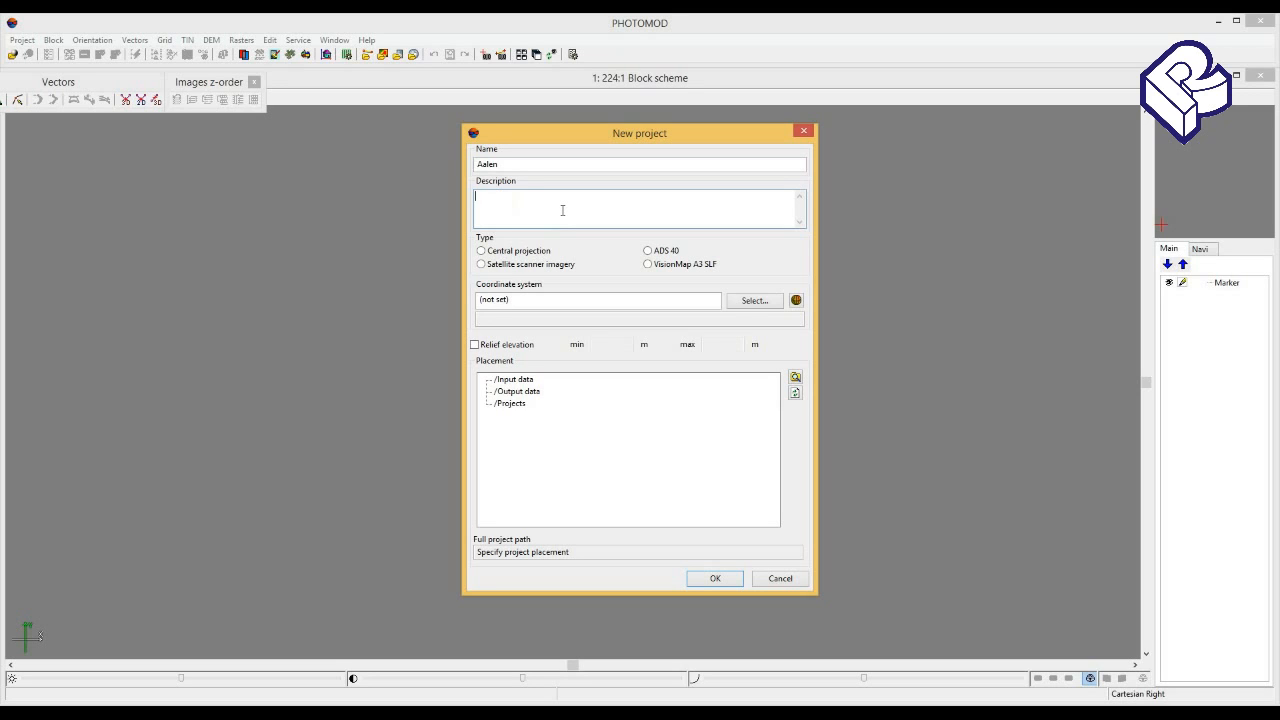
left_click(481, 251)
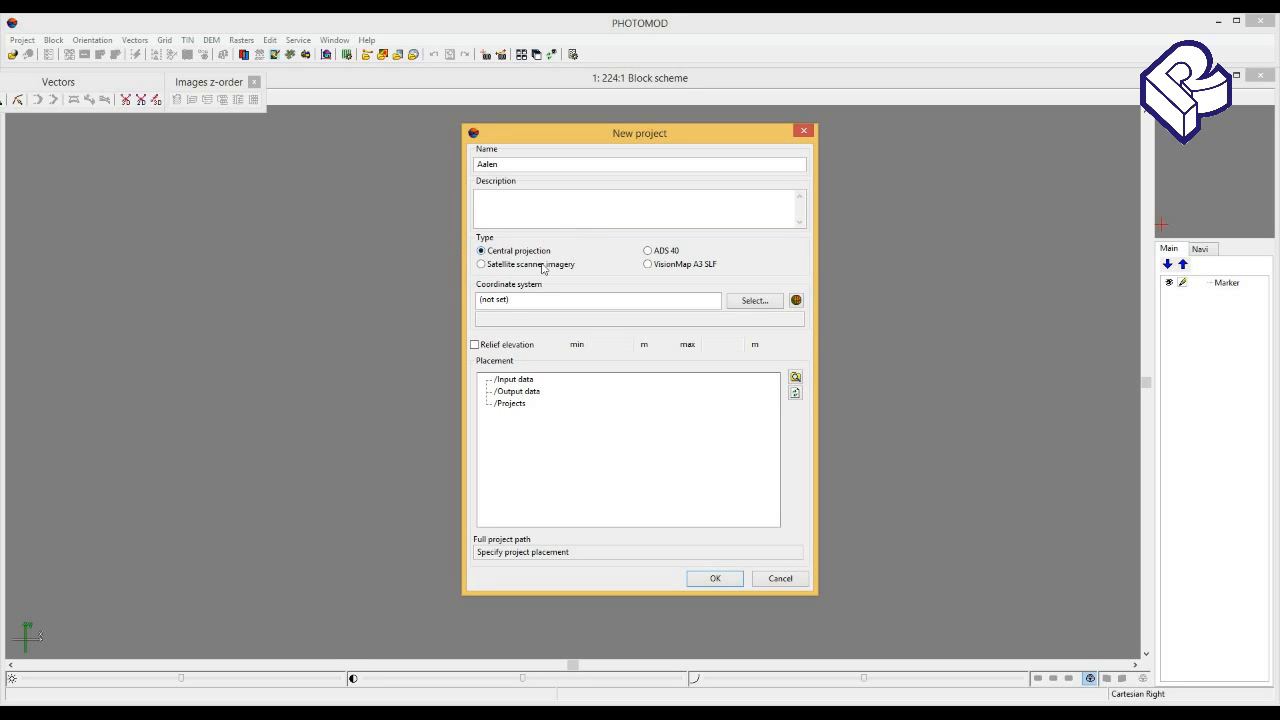
- Assign the WGS 84 / UTM zone 32N coordinate system from the International database to the project
left_click(759, 304)
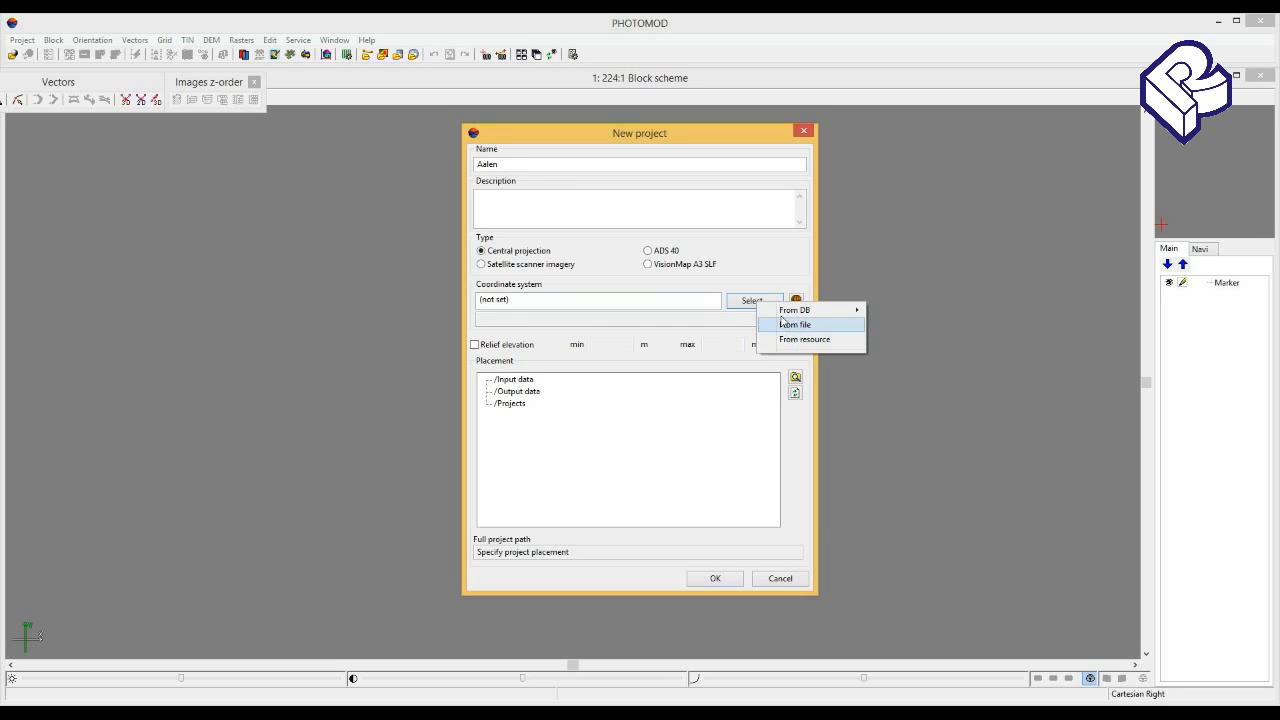
mouse_move(785, 312)
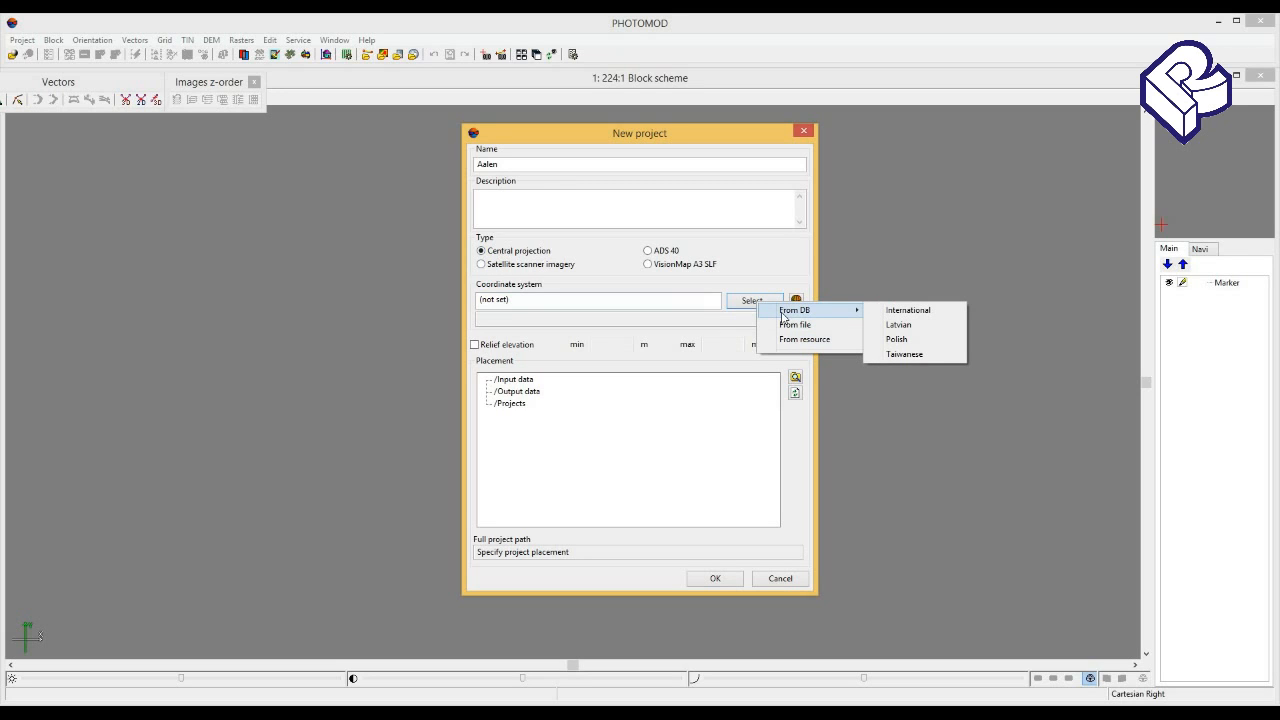
left_click(912, 310)
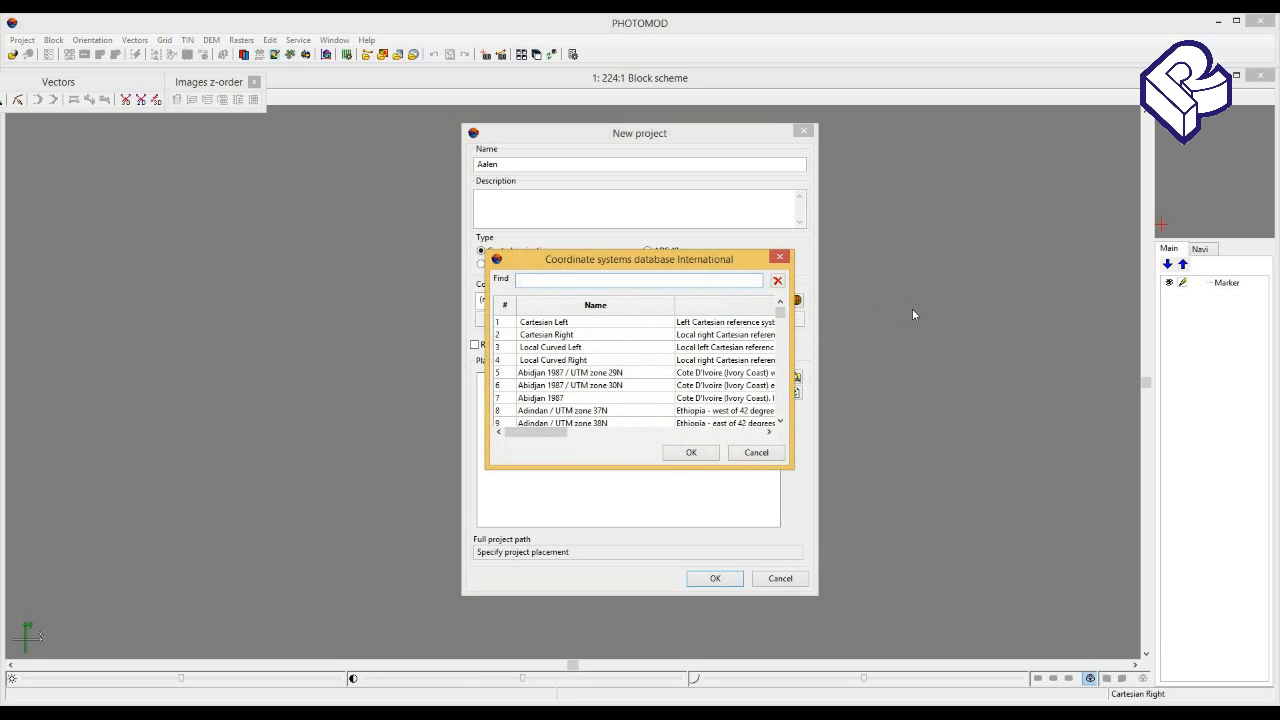
left_click(573, 278)
type("UTM")
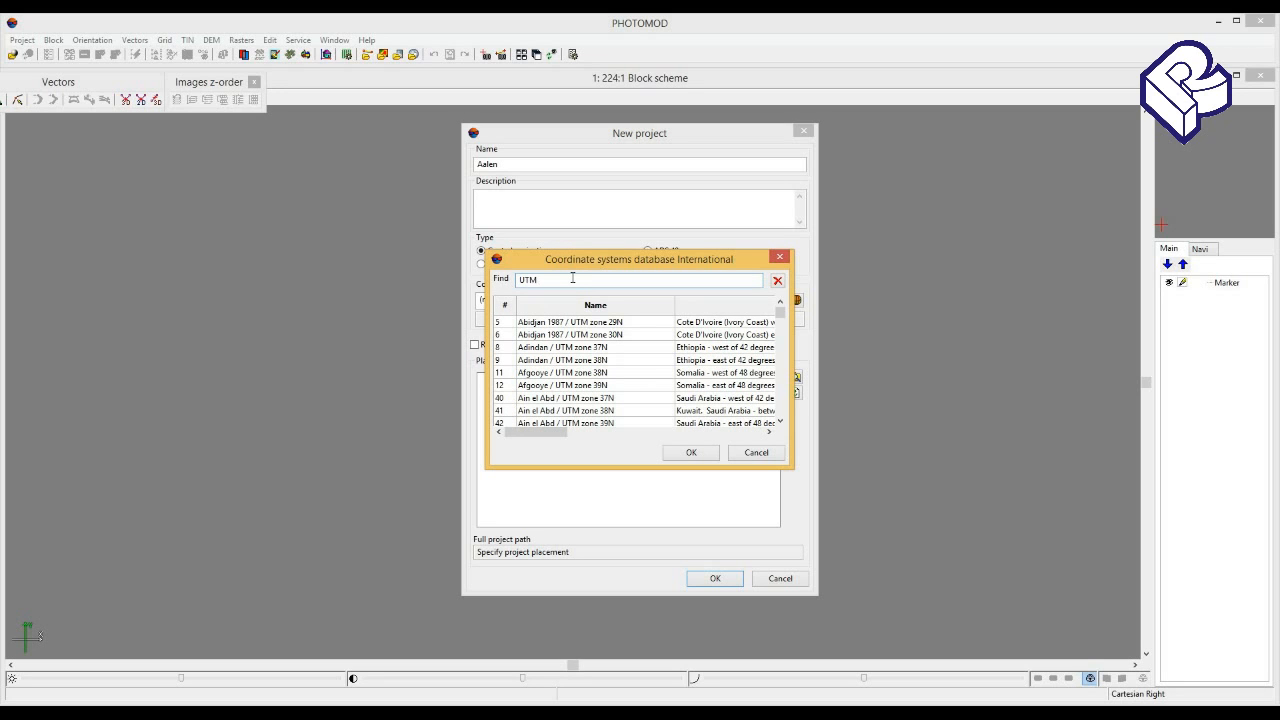
type(" 32N")
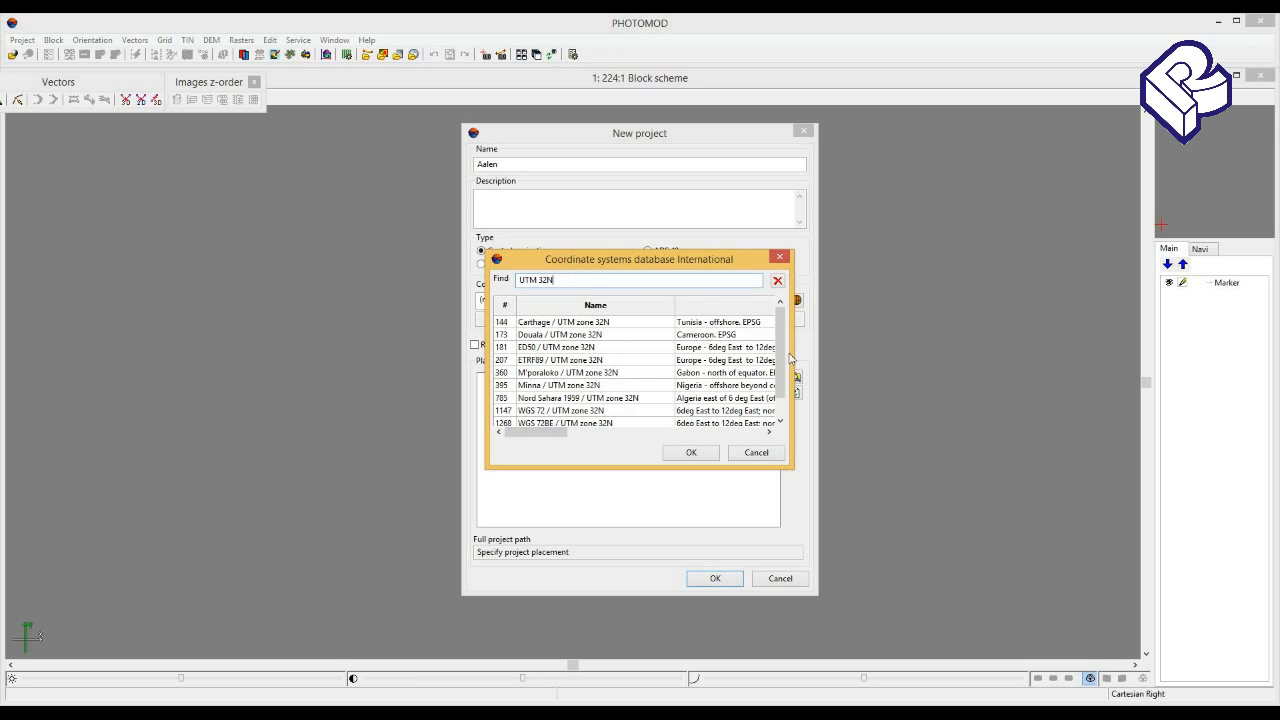
left_click_drag(779, 364, 783, 402)
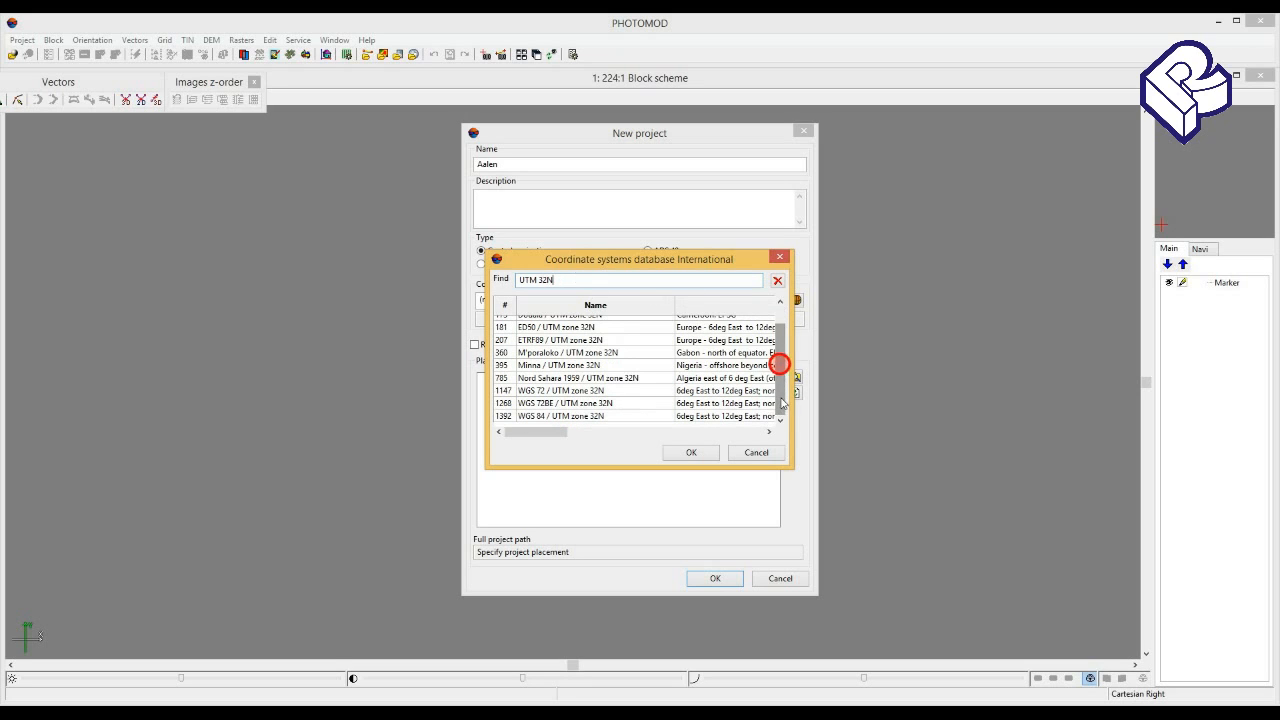
left_click(600, 416)
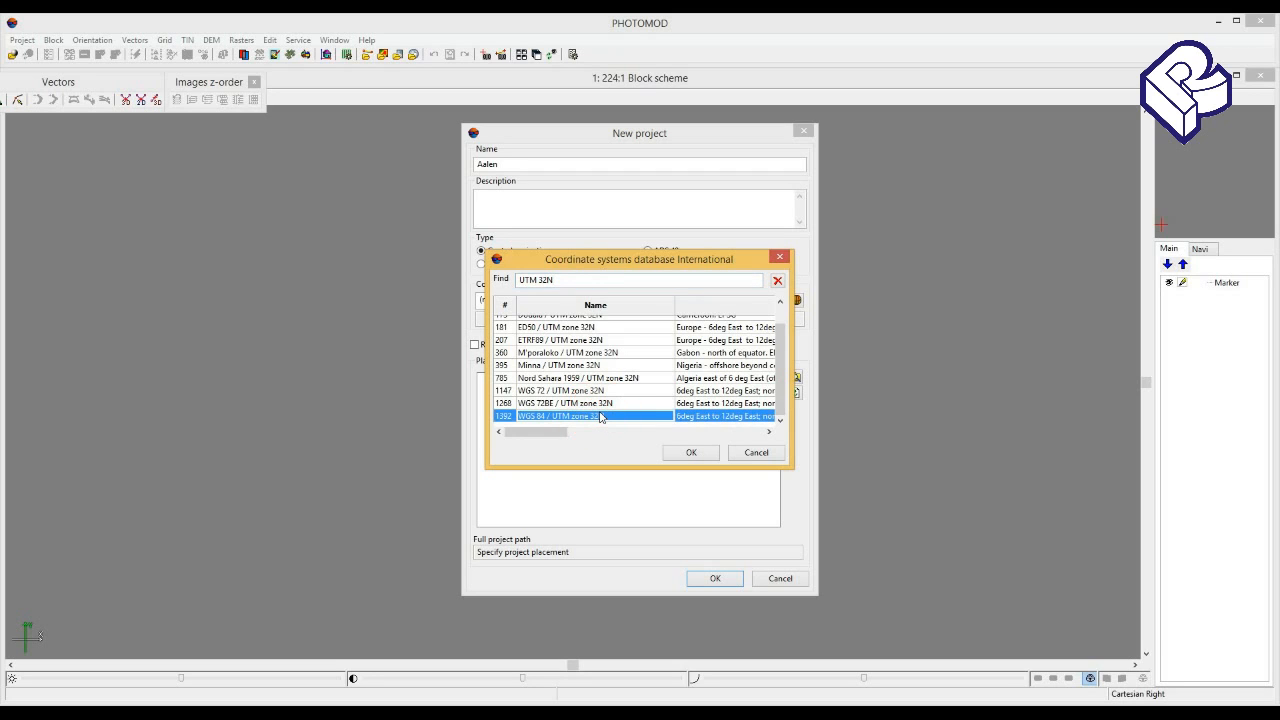
left_click(694, 453)
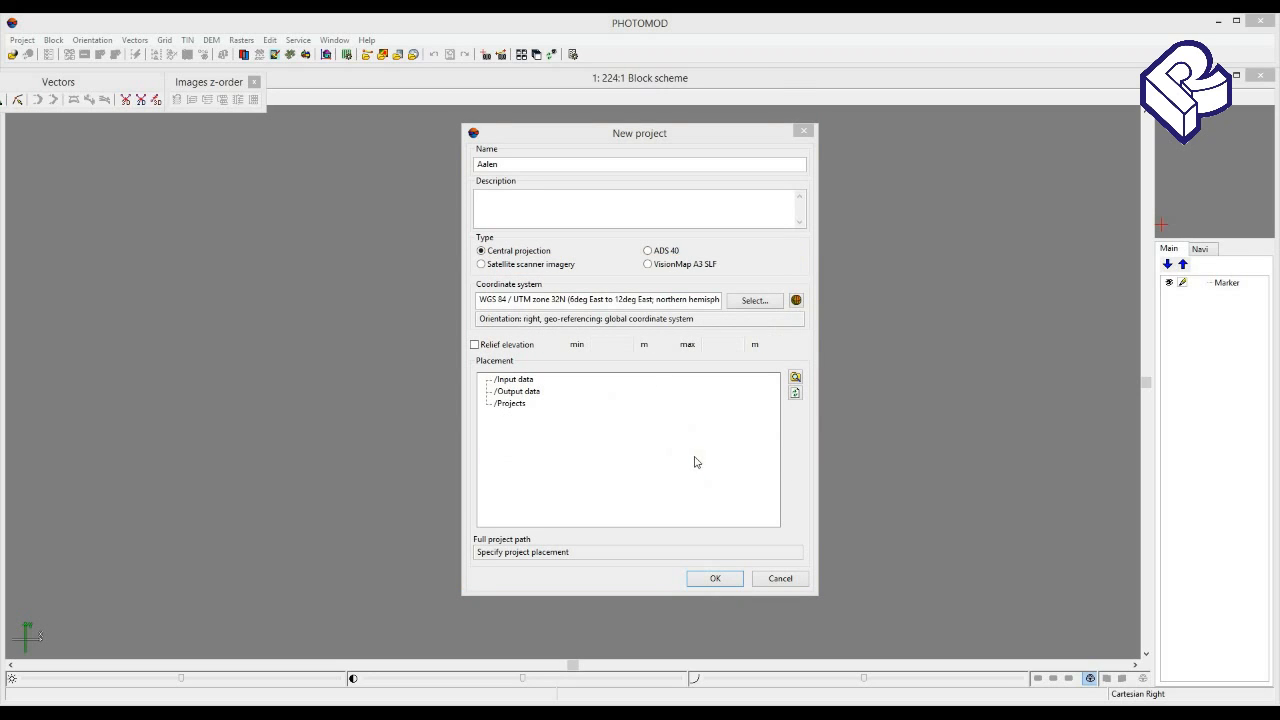
- Enable relief elevation with a minimum of 450 m and a maximum of 550 m
left_click(475, 344)
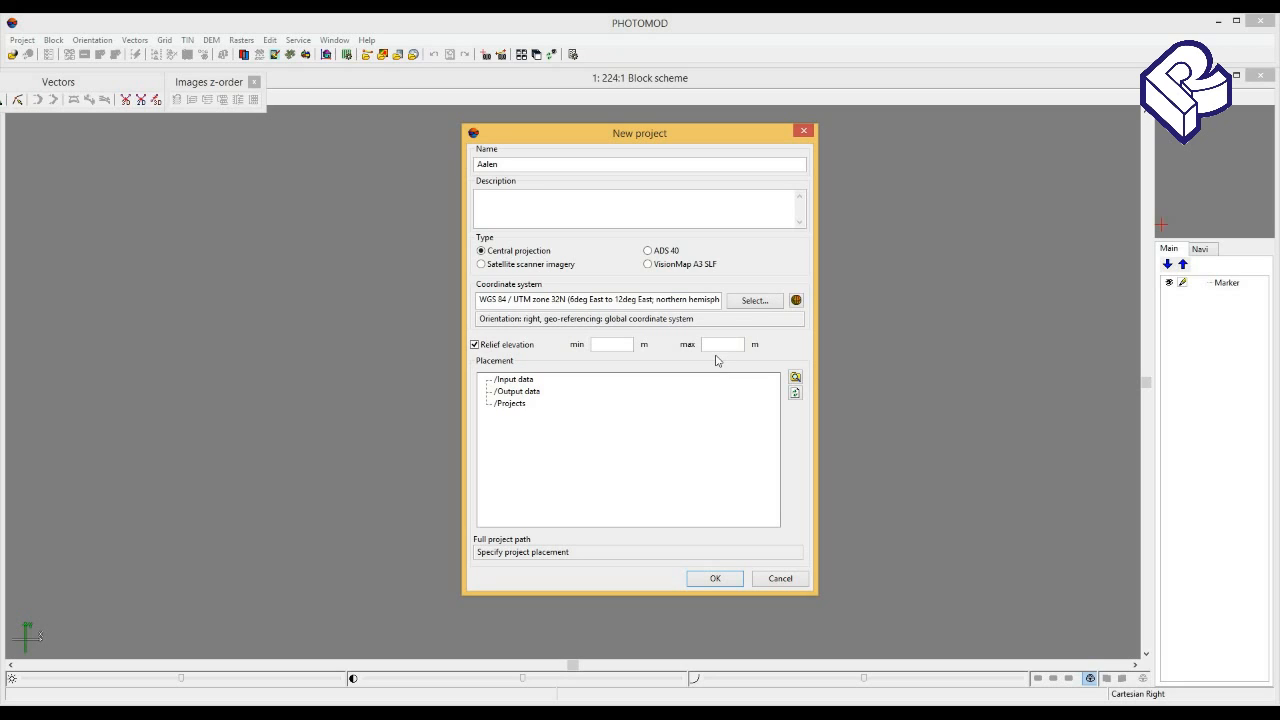
left_click(612, 344)
type("50")
left_click(597, 344)
type("4")
left_click(714, 344)
type("55")
- Create the project in the /Projects folder and add a regular strip named Strip 1
left_click(512, 404)
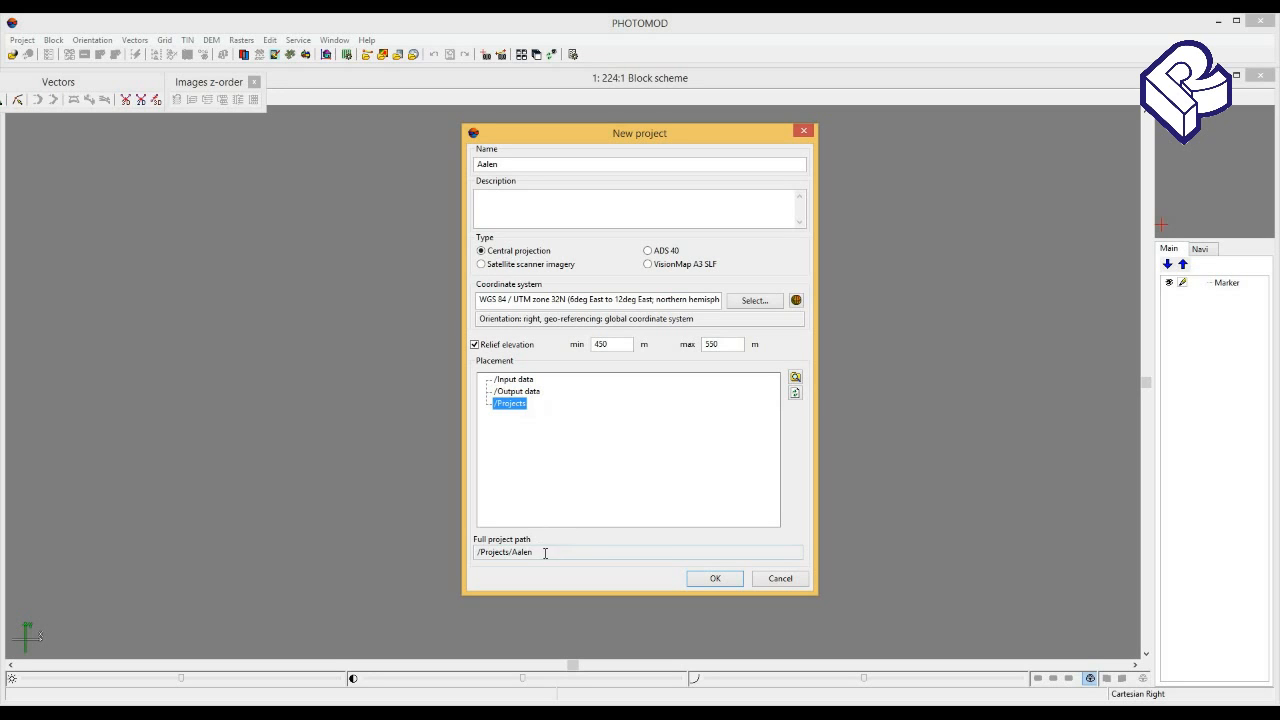
double_click(536, 552)
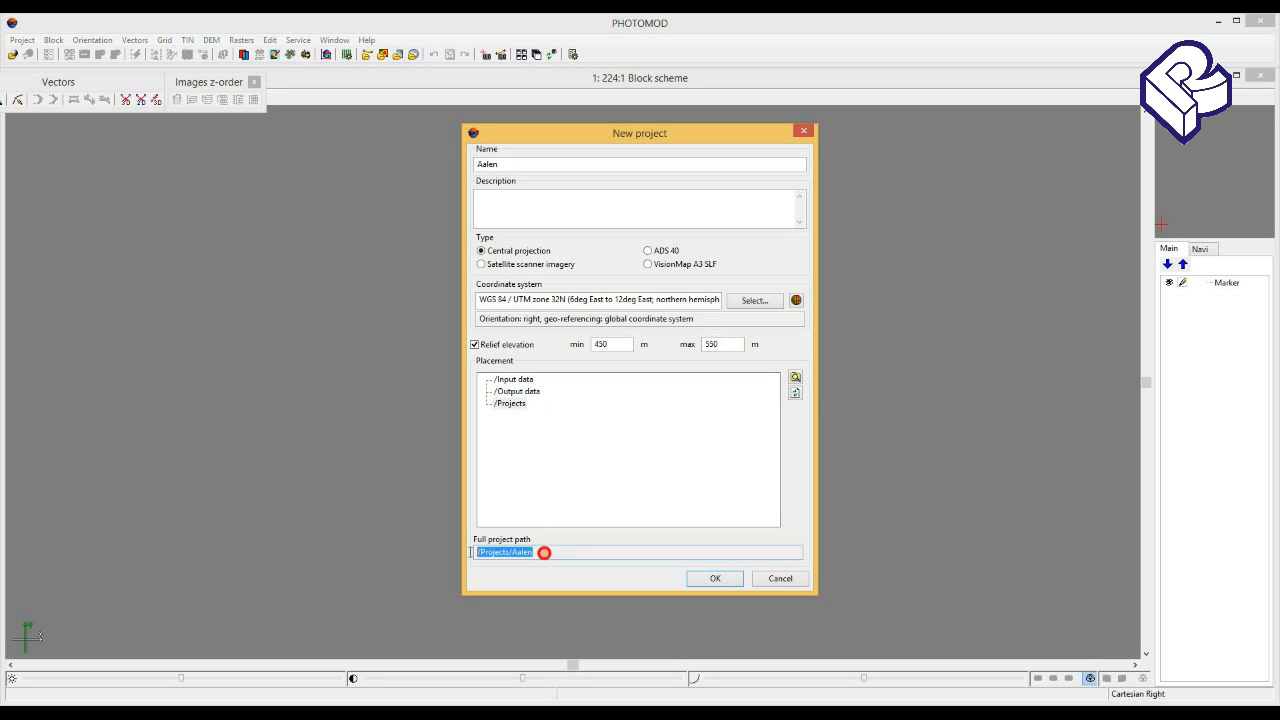
left_click(715, 580)
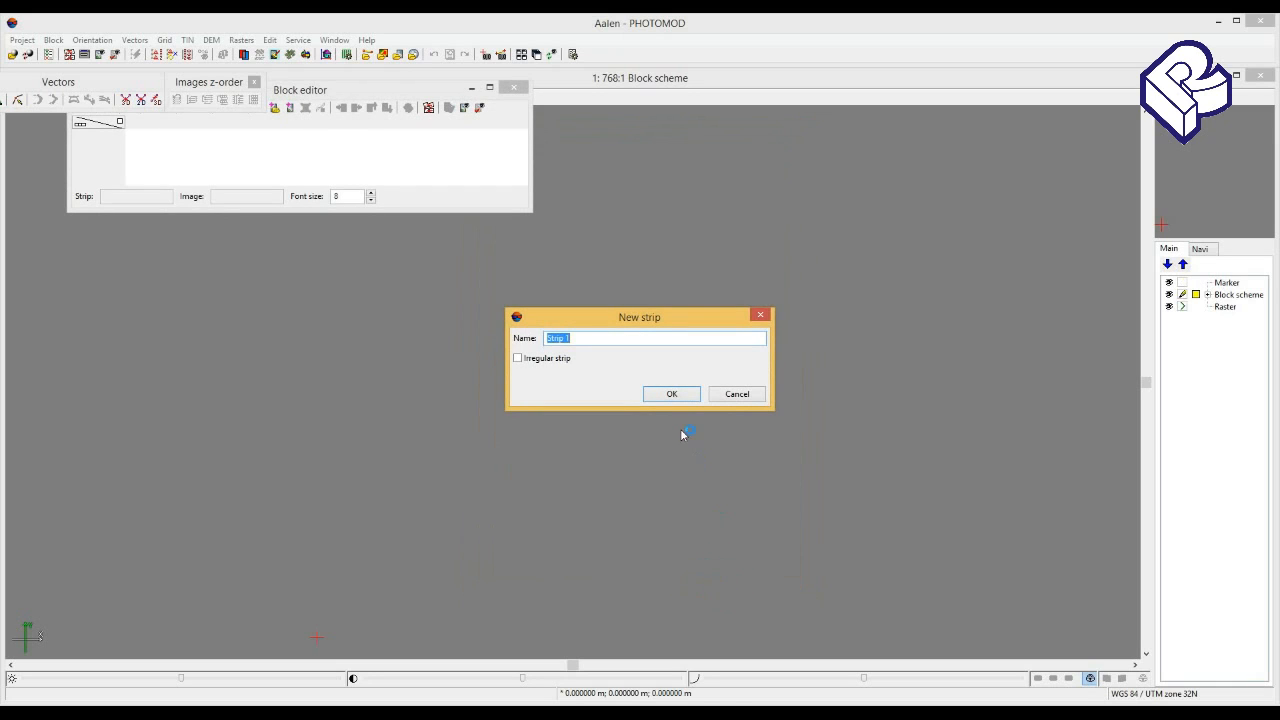
left_click(672, 394)
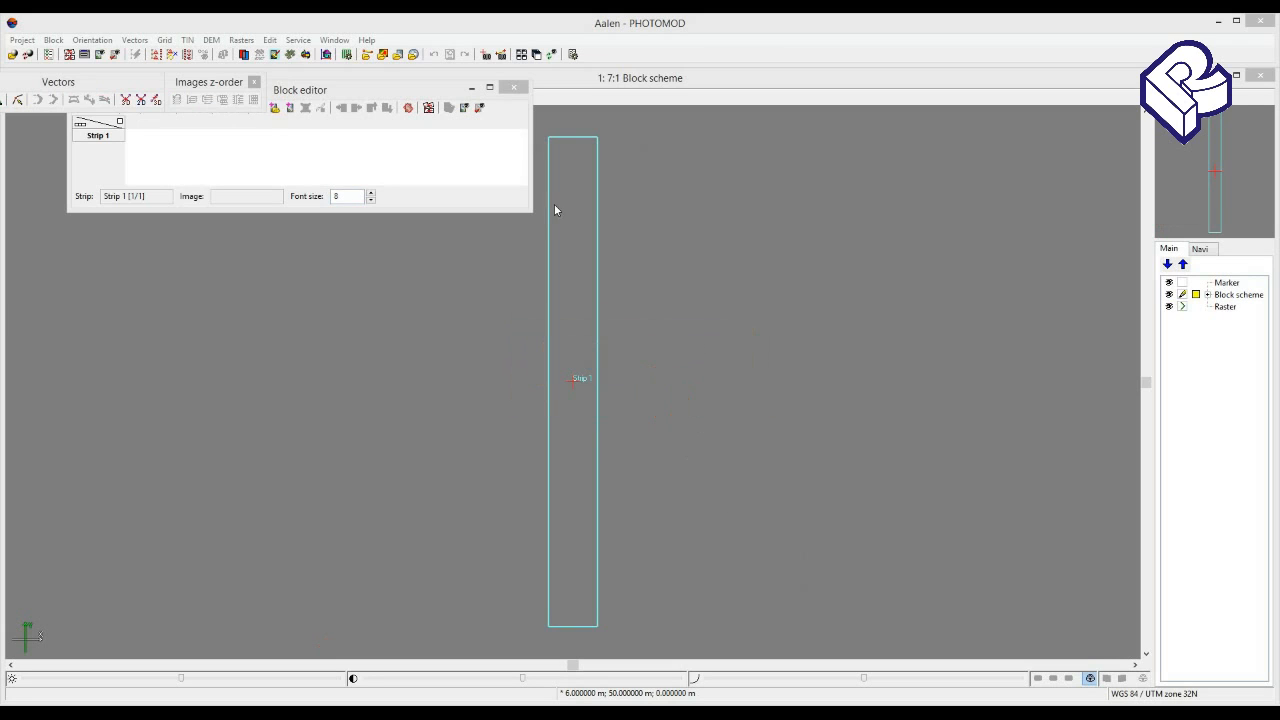
left_click_drag(391, 92, 622, 281)
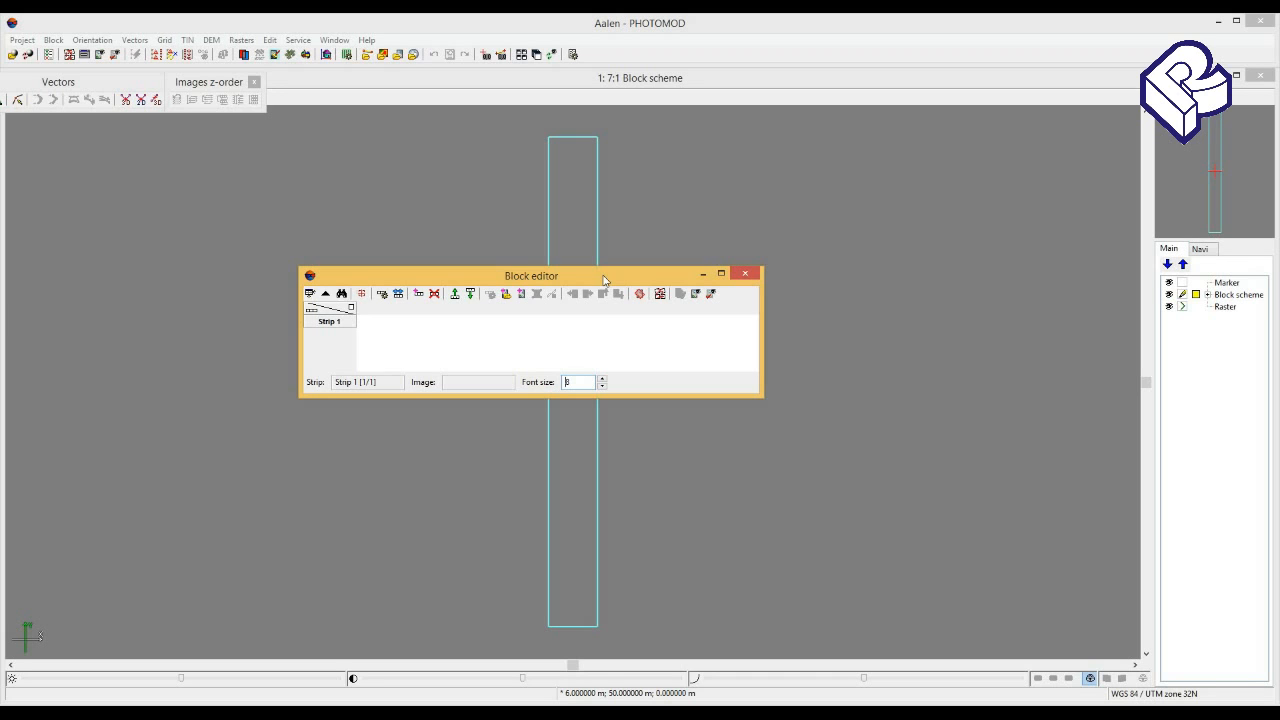
- Open the Raster Converter and browse to the Images folder inside Documents
left_click(242, 41)
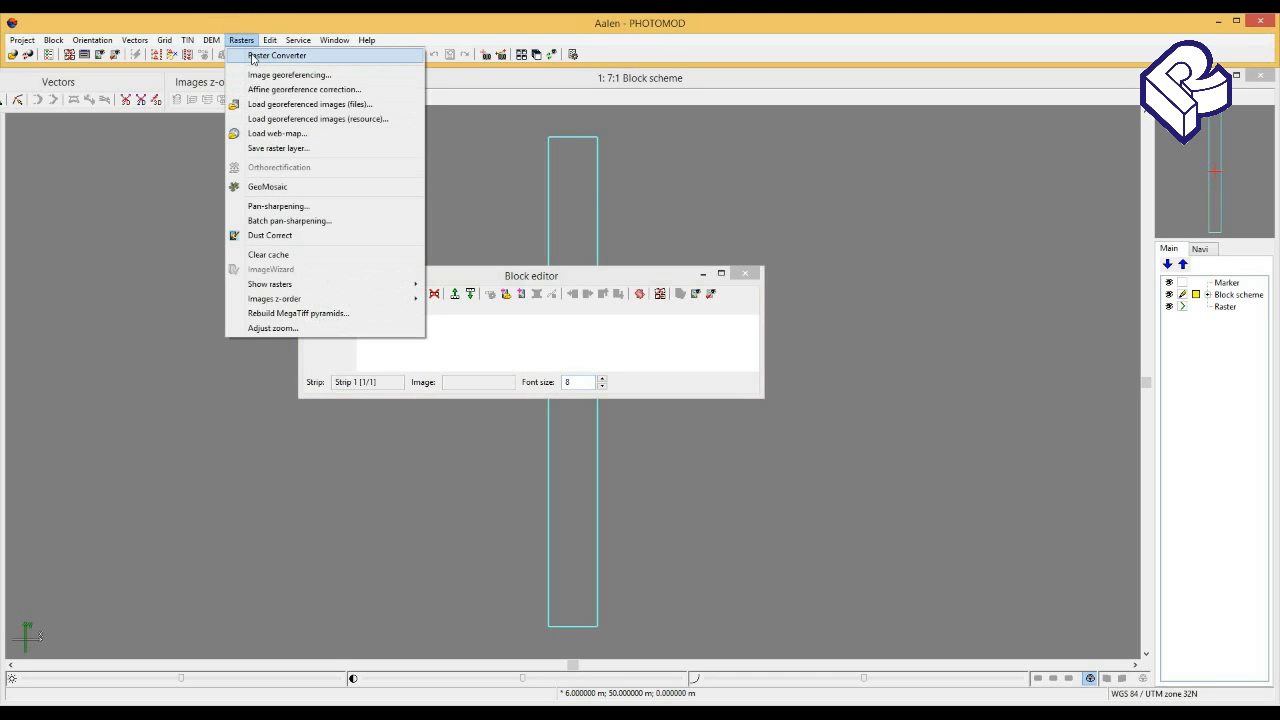
left_click(252, 57)
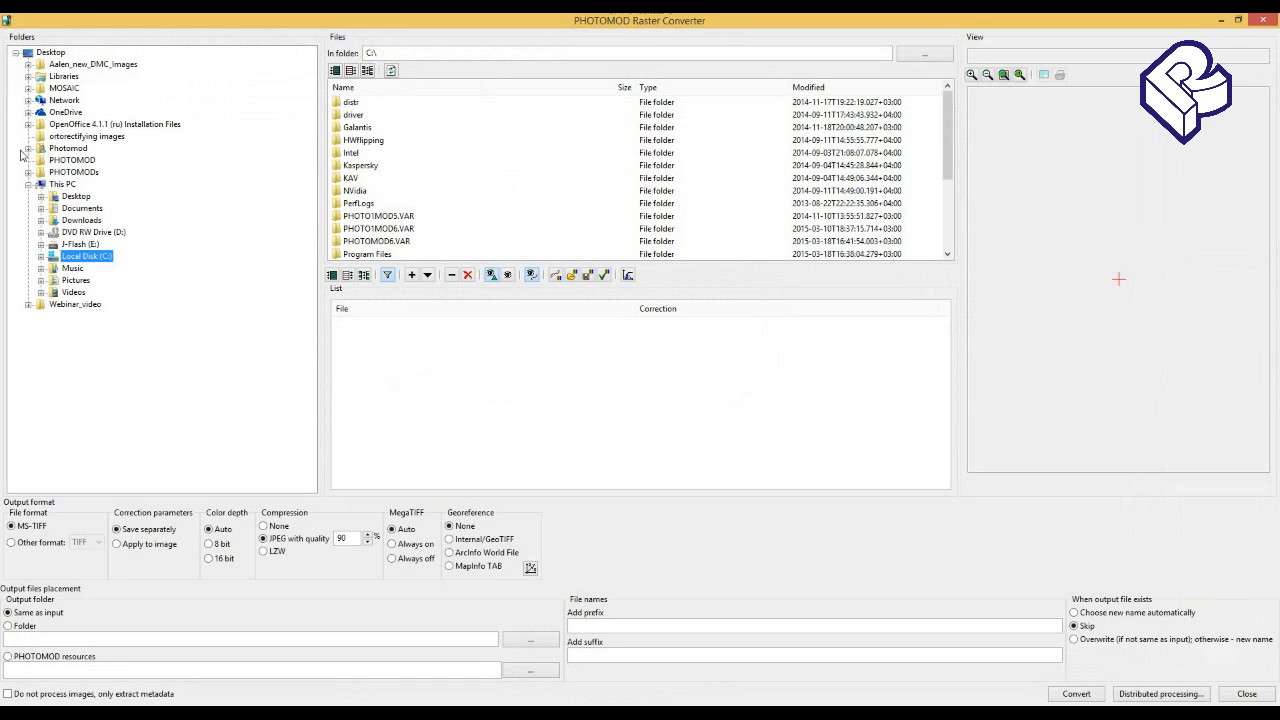
left_click(41, 208)
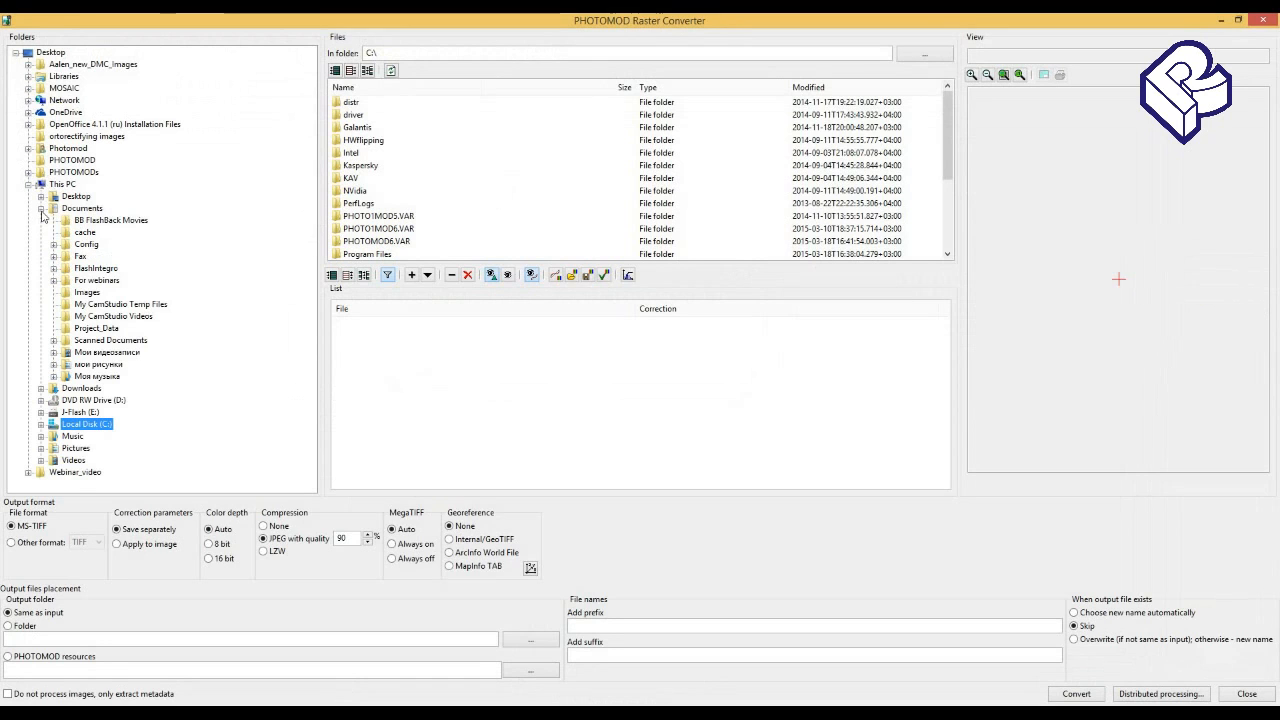
left_click(88, 292)
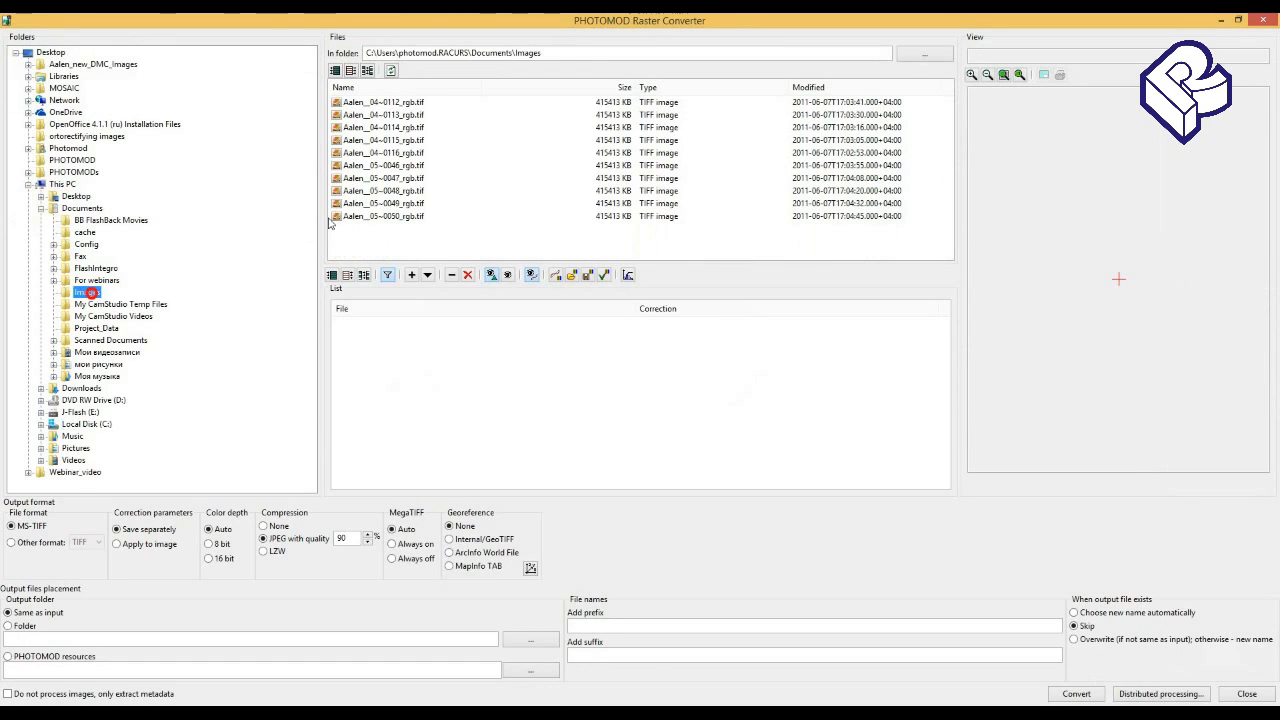
- Add all ten Aalen TIFF images, from 04~0112 to 05~0050, to the conversion list
left_click(373, 103)
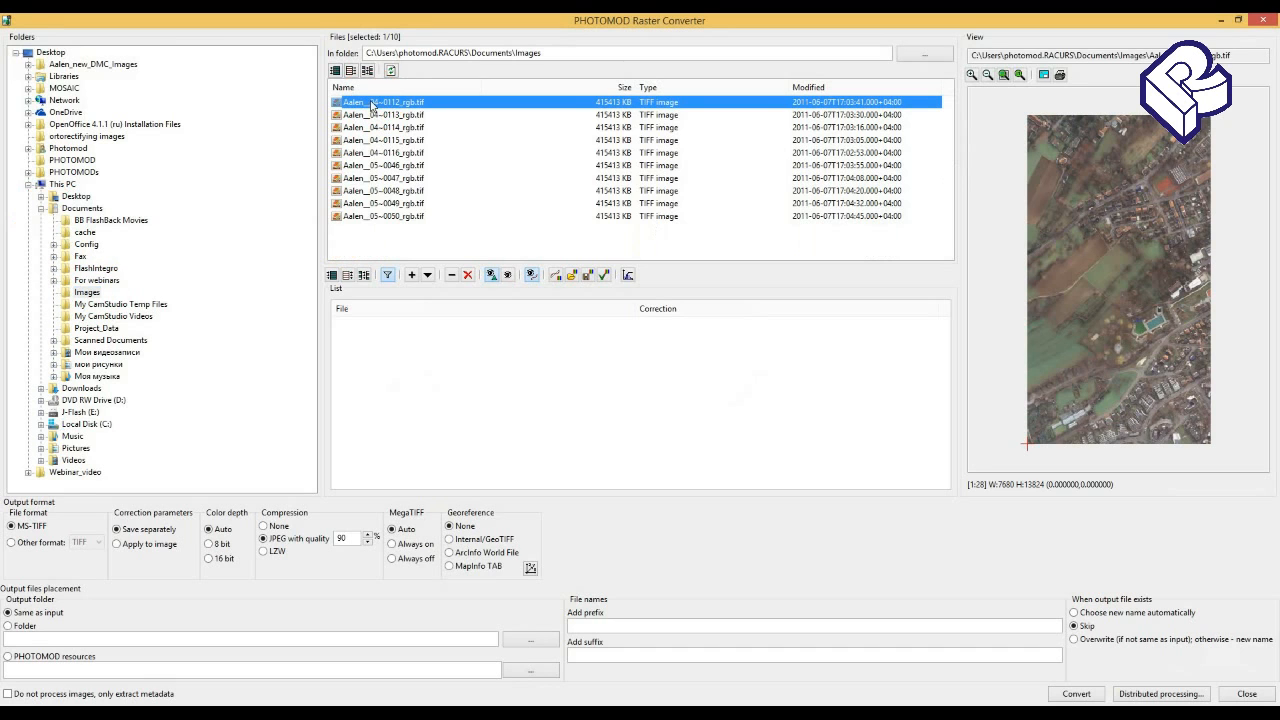
left_click(400, 217, "shift")
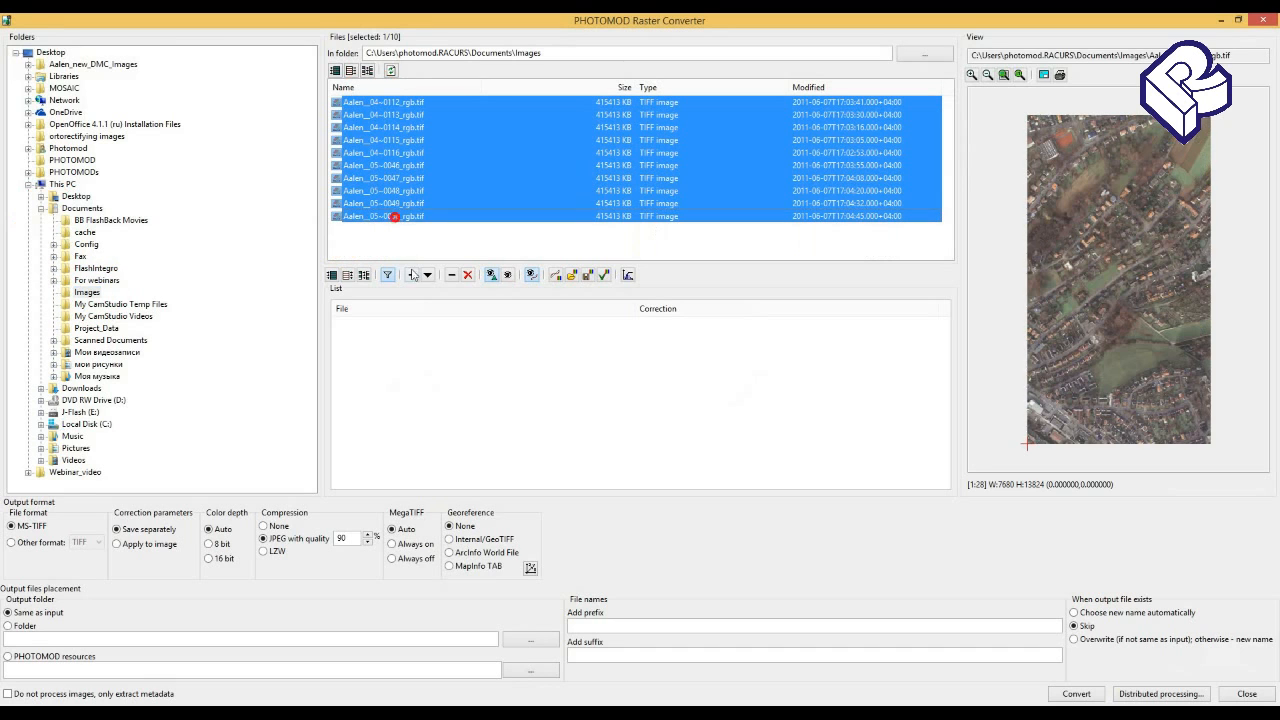
left_click(411, 276)
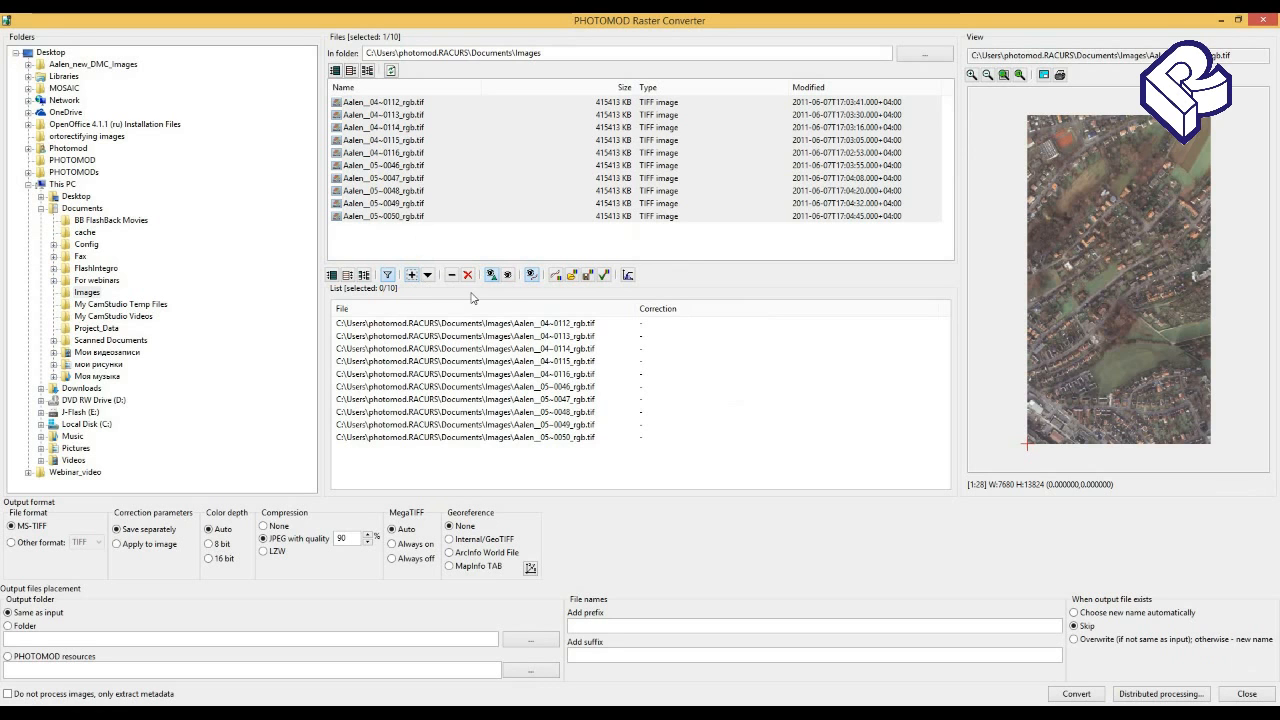
- Open radiometric correction for Aalen__04~0112_rgb.tif and review its Brightness-Contrast-Gamma and Auto levels settings
double_click(579, 329)
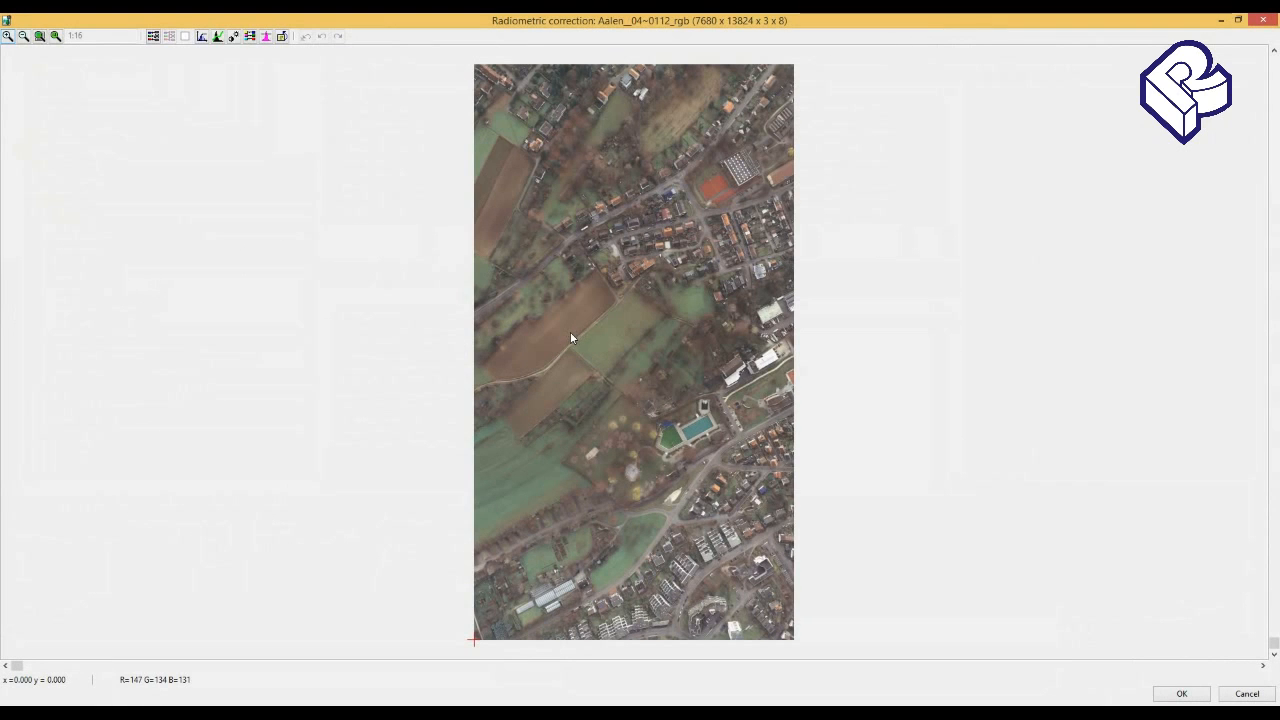
left_click(233, 36)
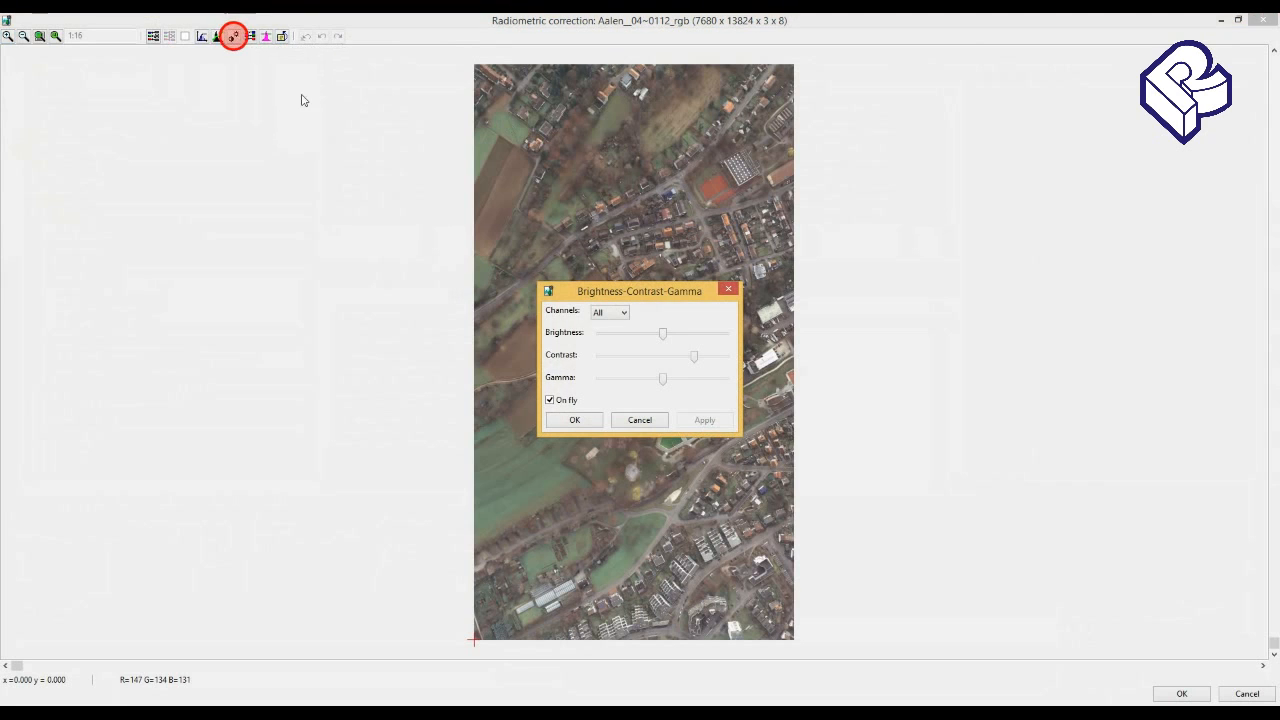
left_click(737, 291)
left_click(201, 37)
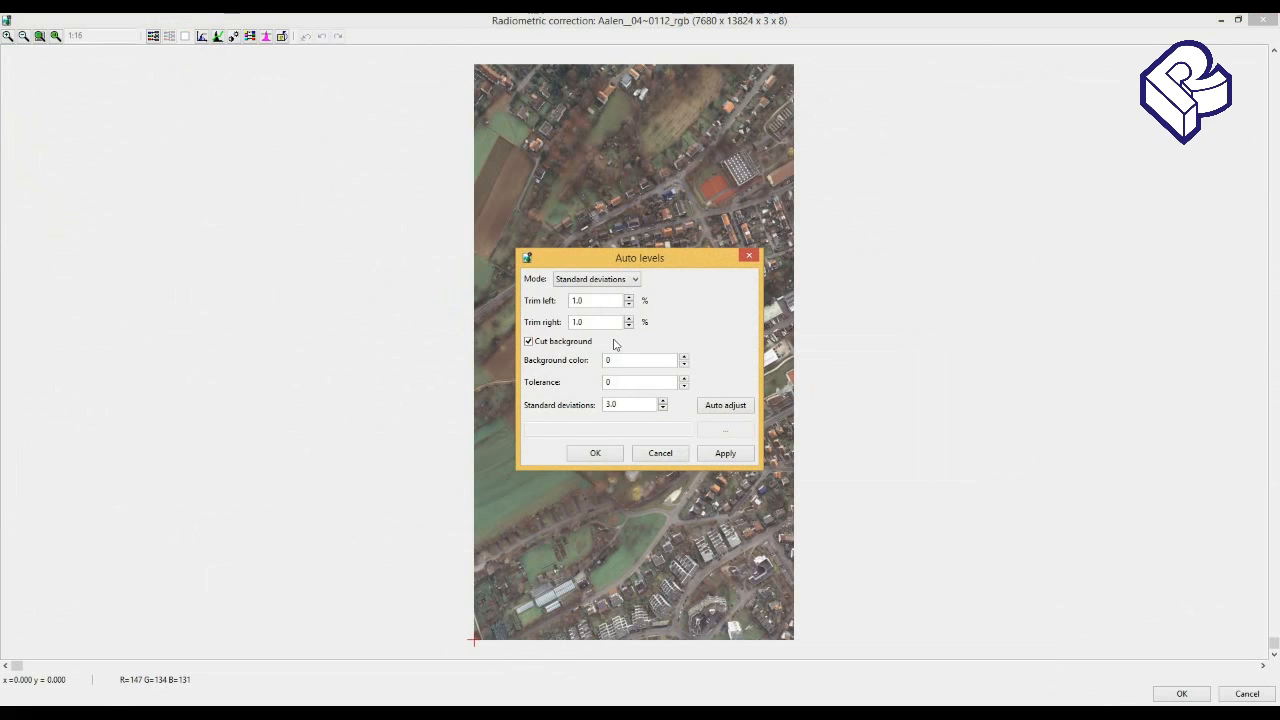
left_click(749, 256)
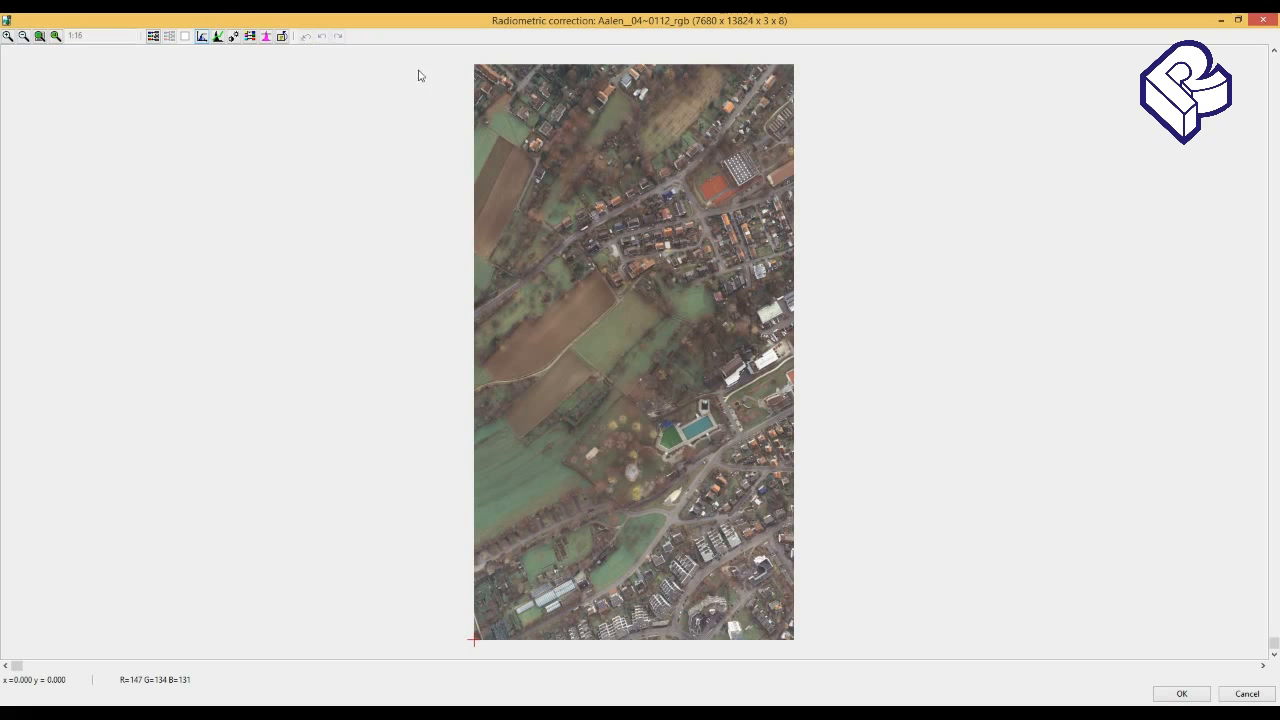
- Increase the image's contrast by one increment on all channels with the Brightness-Contrast-Gamma correction
left_click(232, 37)
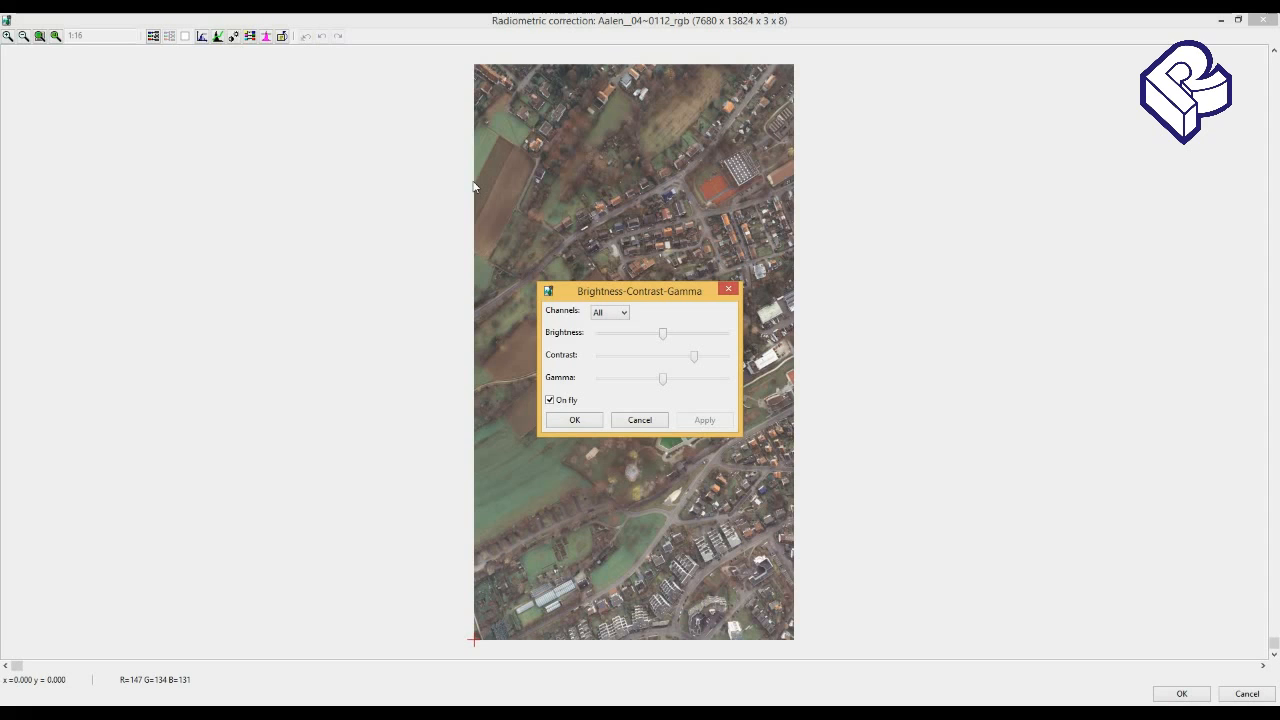
left_click(631, 289)
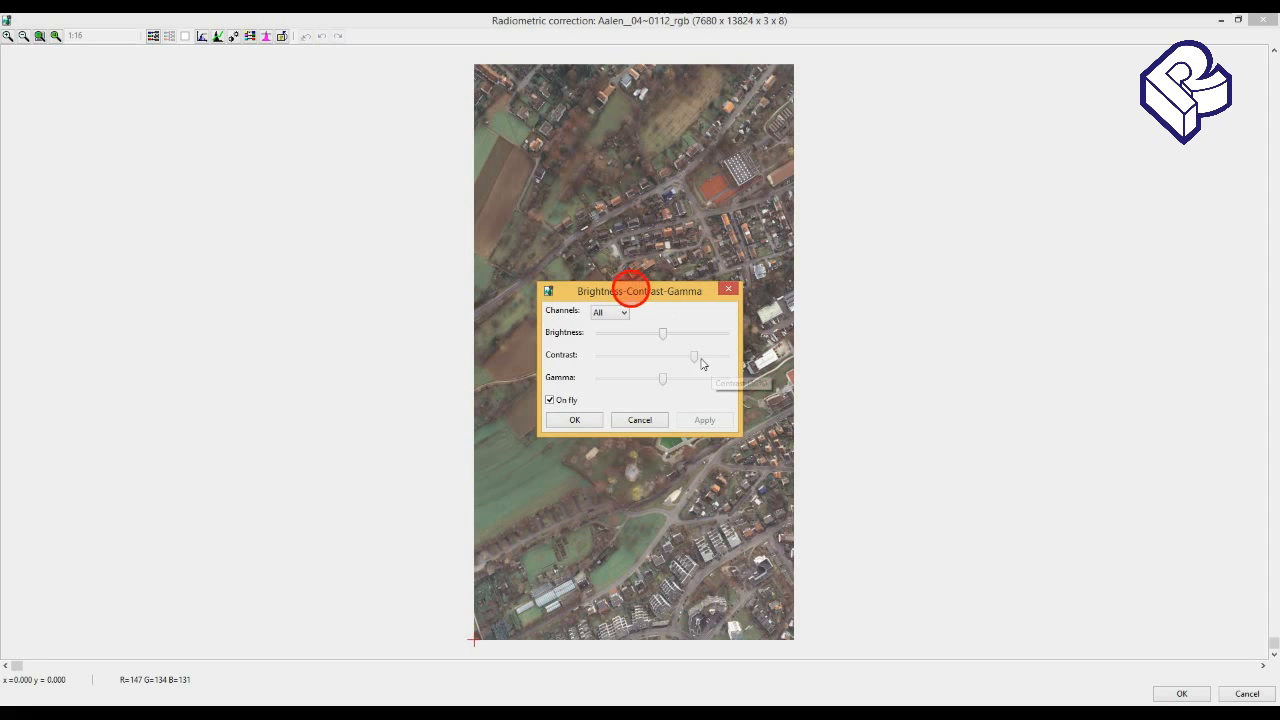
left_click(695, 357)
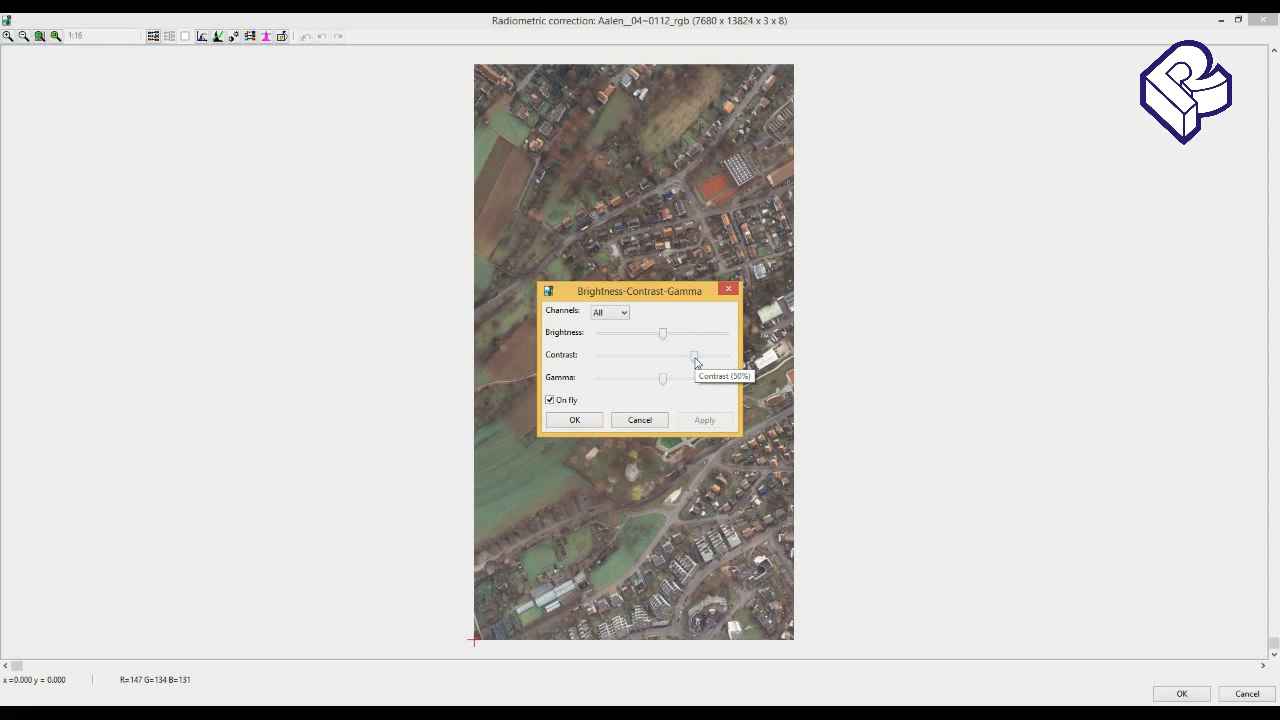
key("Right")
left_click(577, 421)
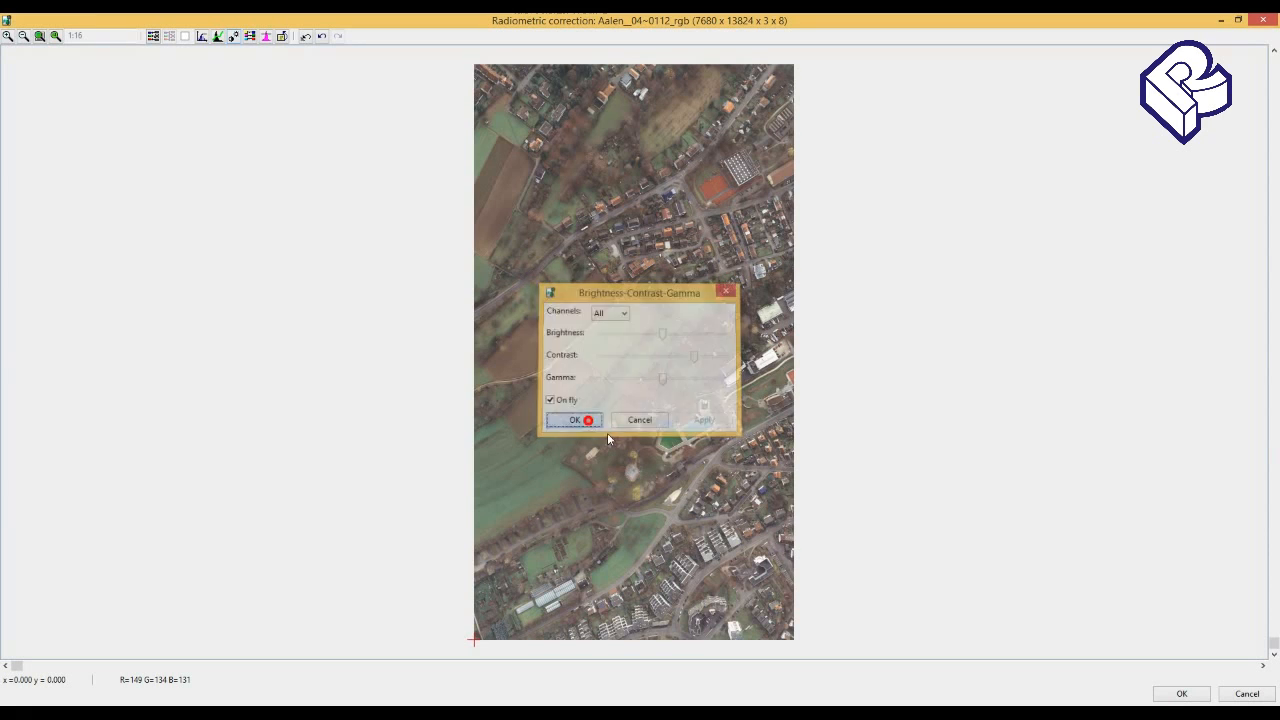
- Accept the radiometric correction of Aalen__04~0112_rgb.tif and save its parameters as Aalen__04~0112_rgb.rmc in the Images folder
left_click(1179, 695)
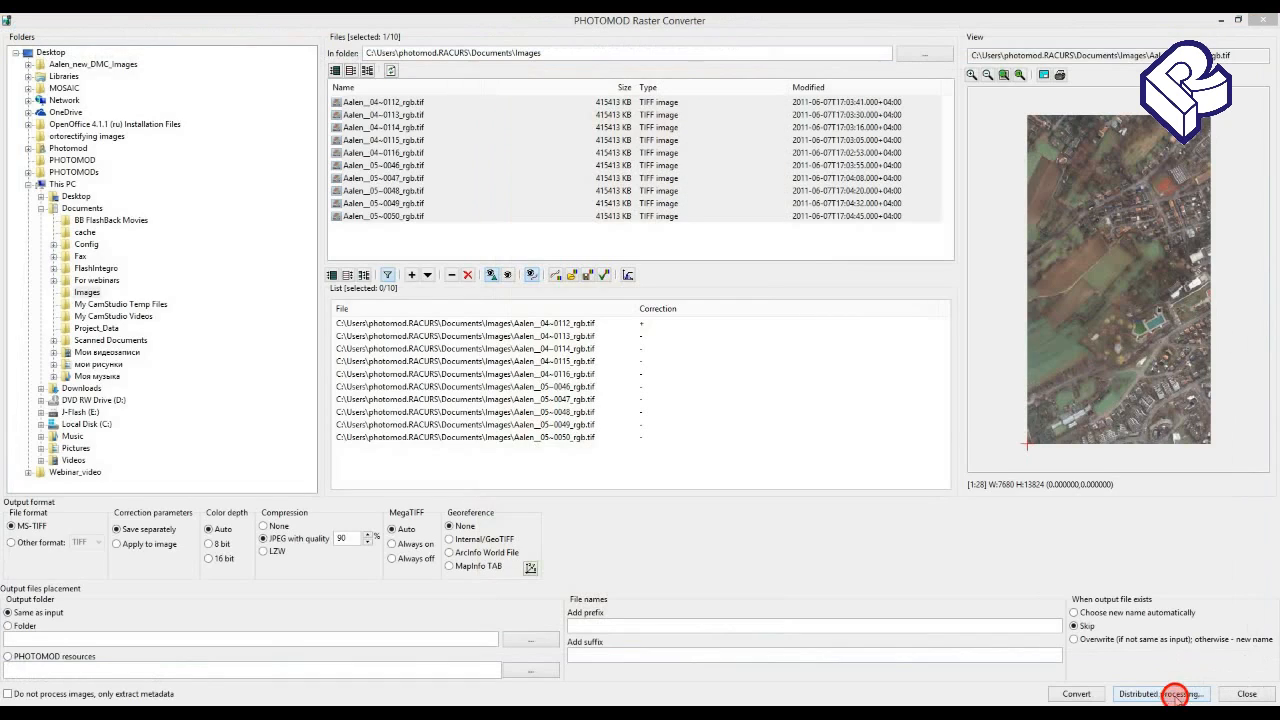
left_click(650, 324)
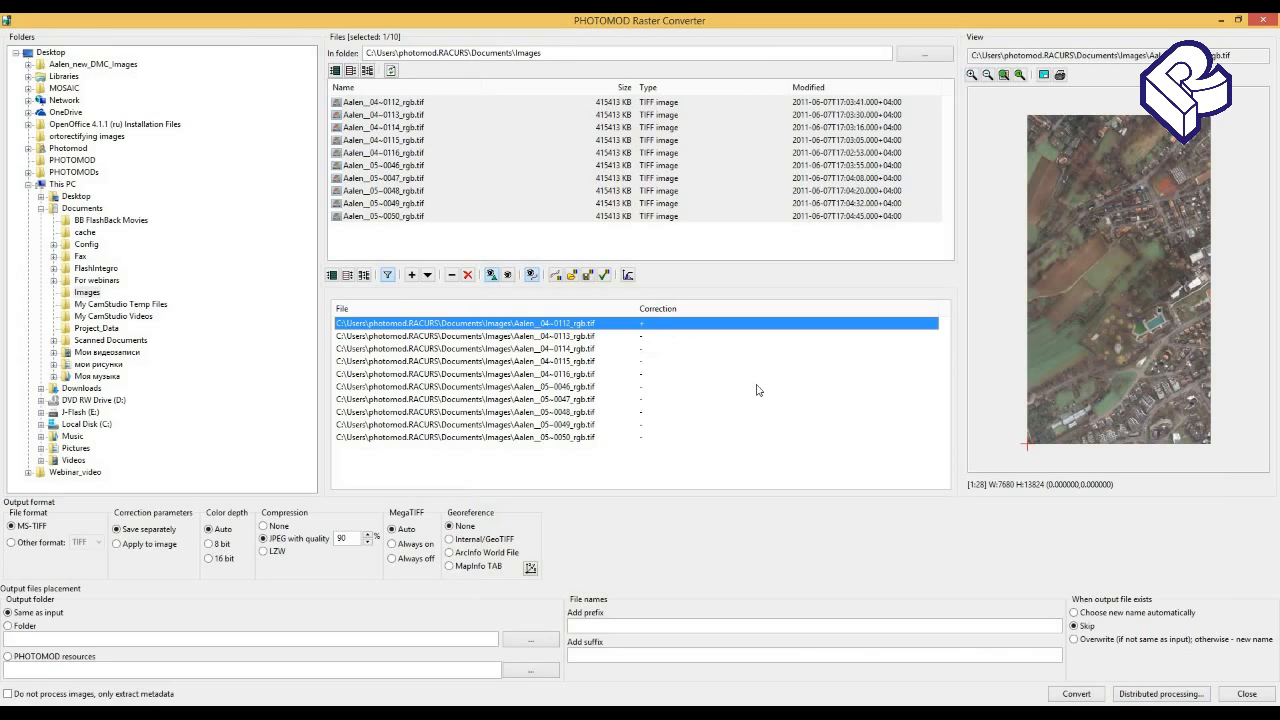
left_click(589, 277)
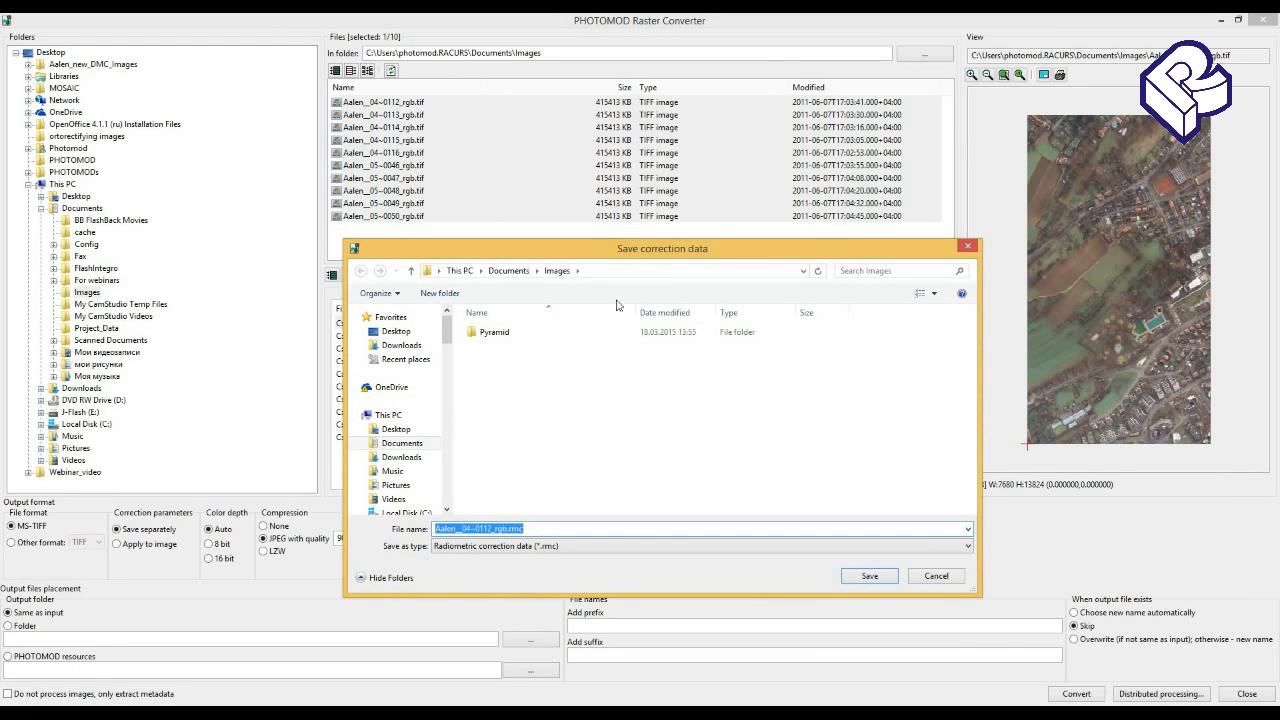
left_click(870, 577)
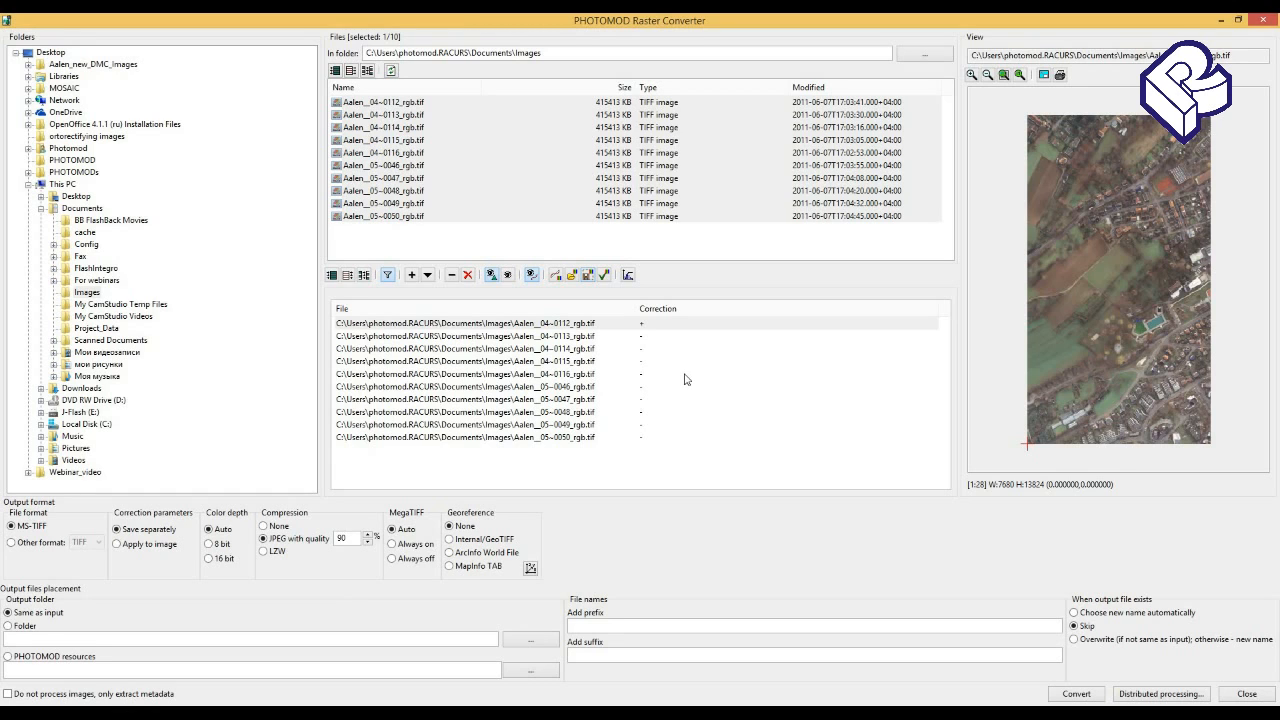
- Load the correction parameters from Aalen__04~0112_rgb.rmc for the nine listed images from 04~0113 to 05~0050
left_click(578, 336)
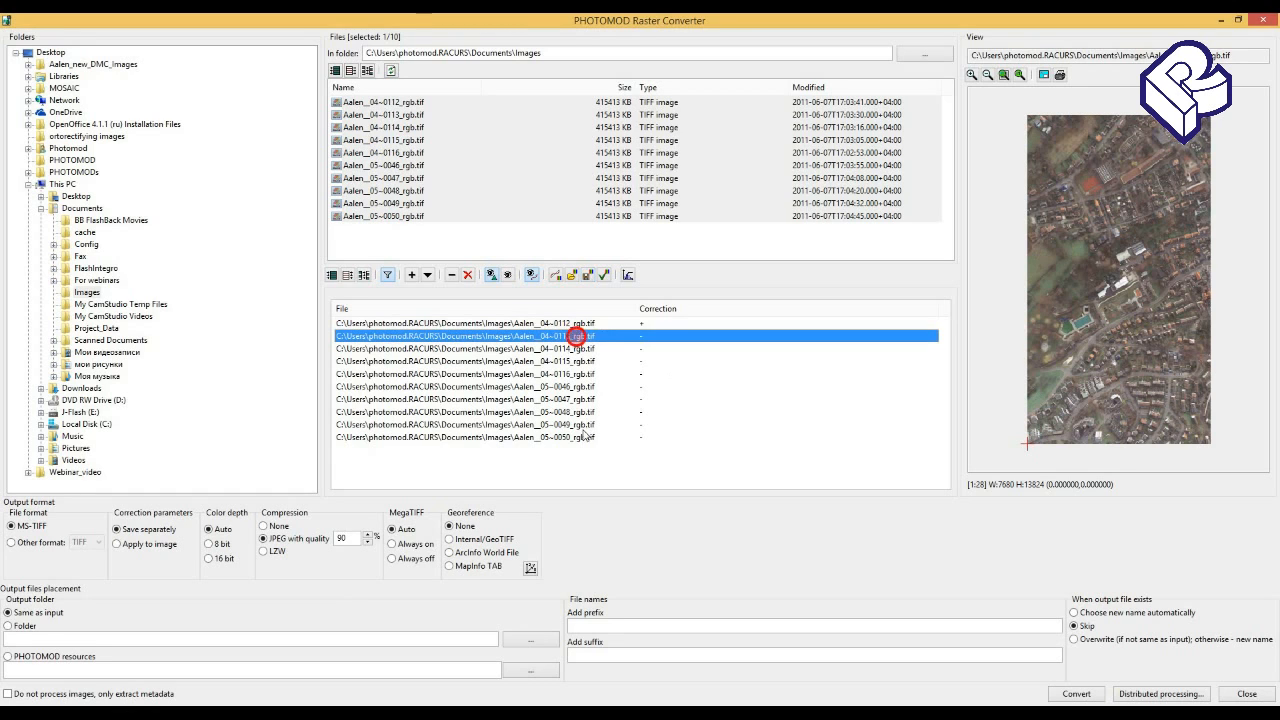
left_click(584, 437, "shift")
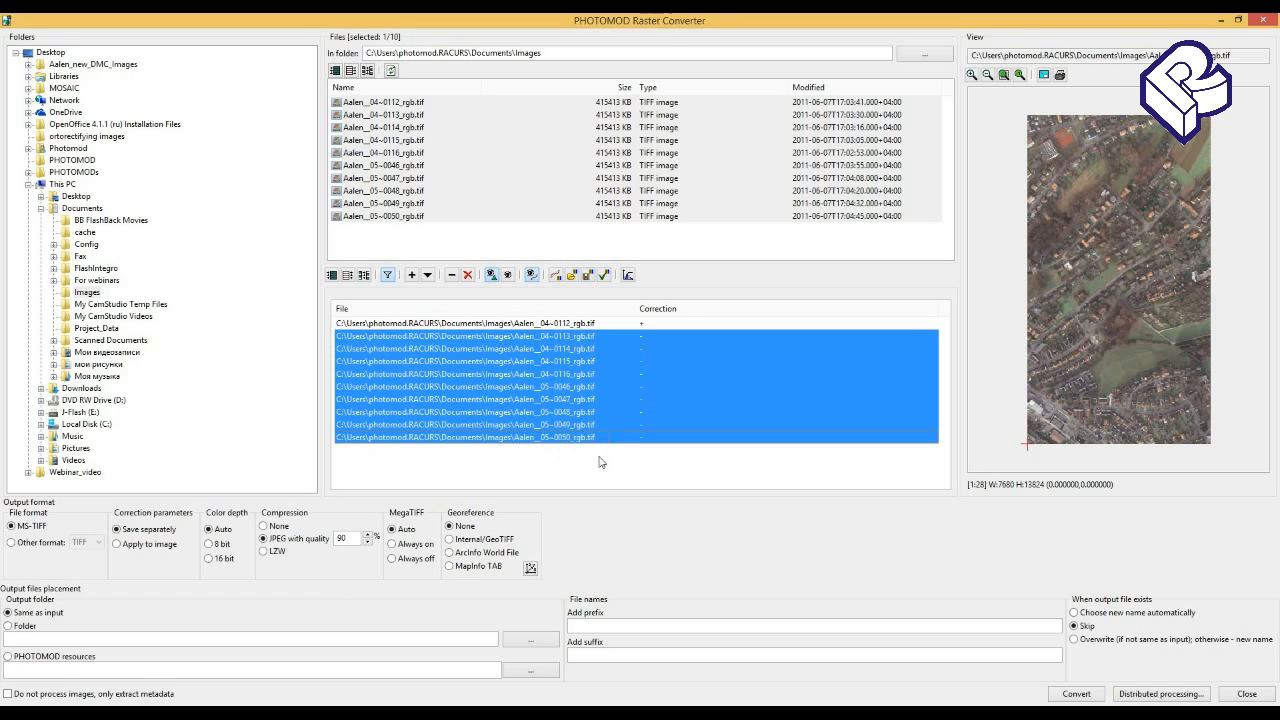
left_click(571, 277)
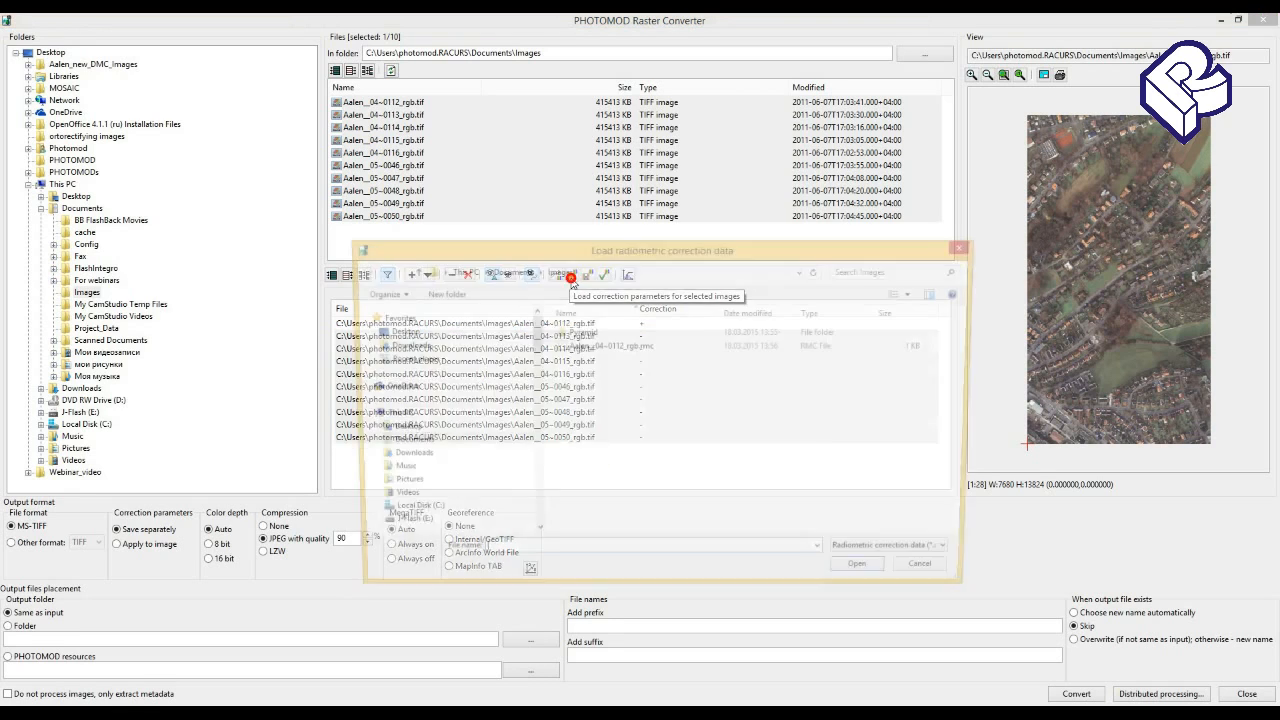
left_click(587, 348)
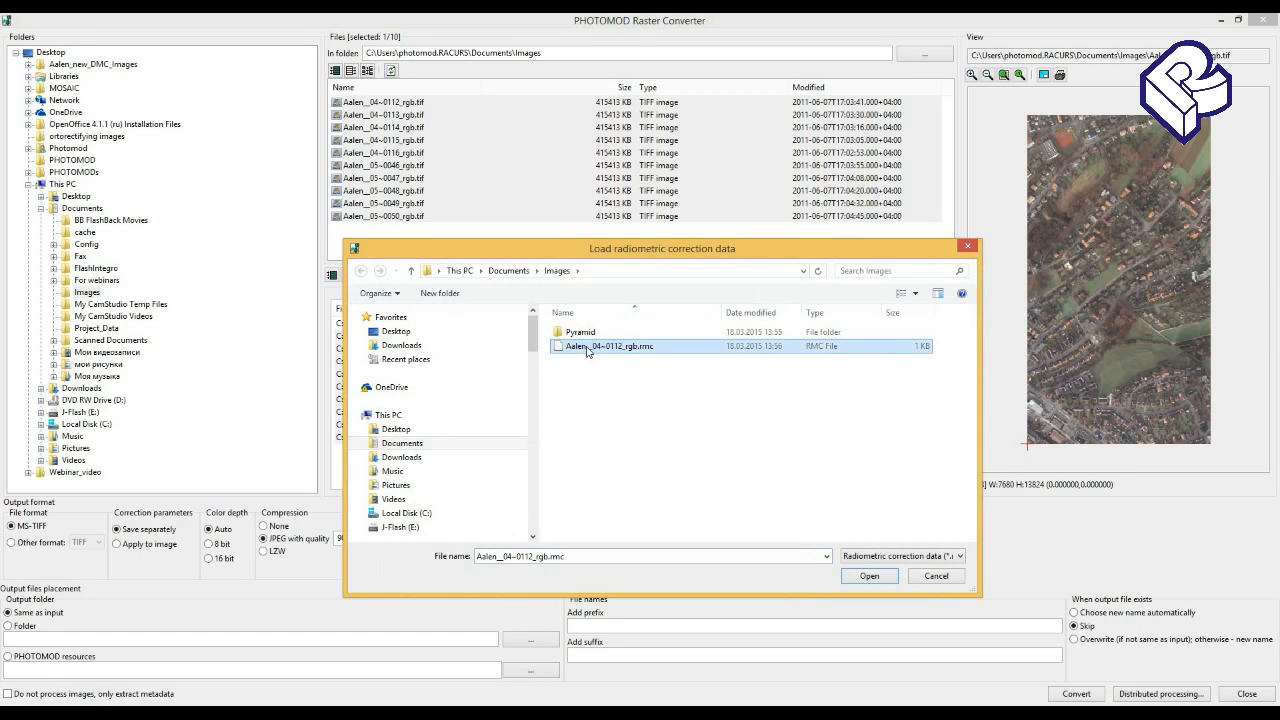
left_click(869, 578)
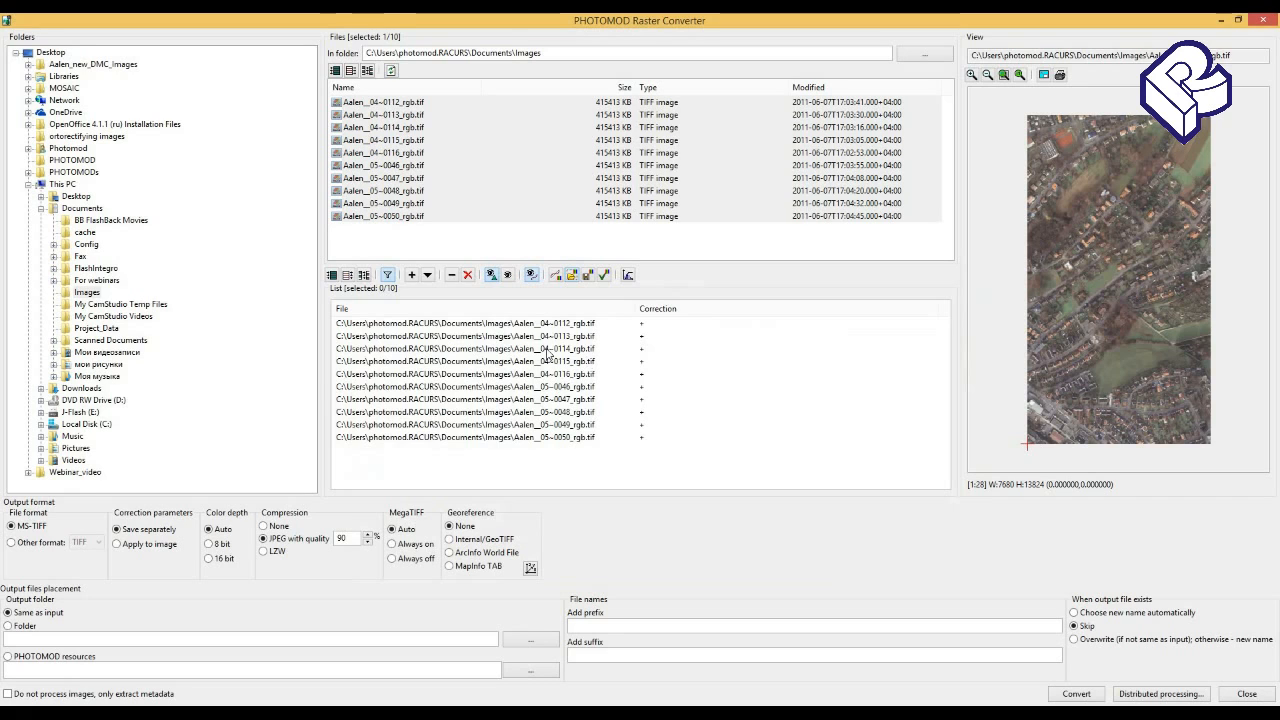
- Save RMC correction files for the nine images from 04~0113 to 05~0050
left_click_drag(531, 337, 563, 441)
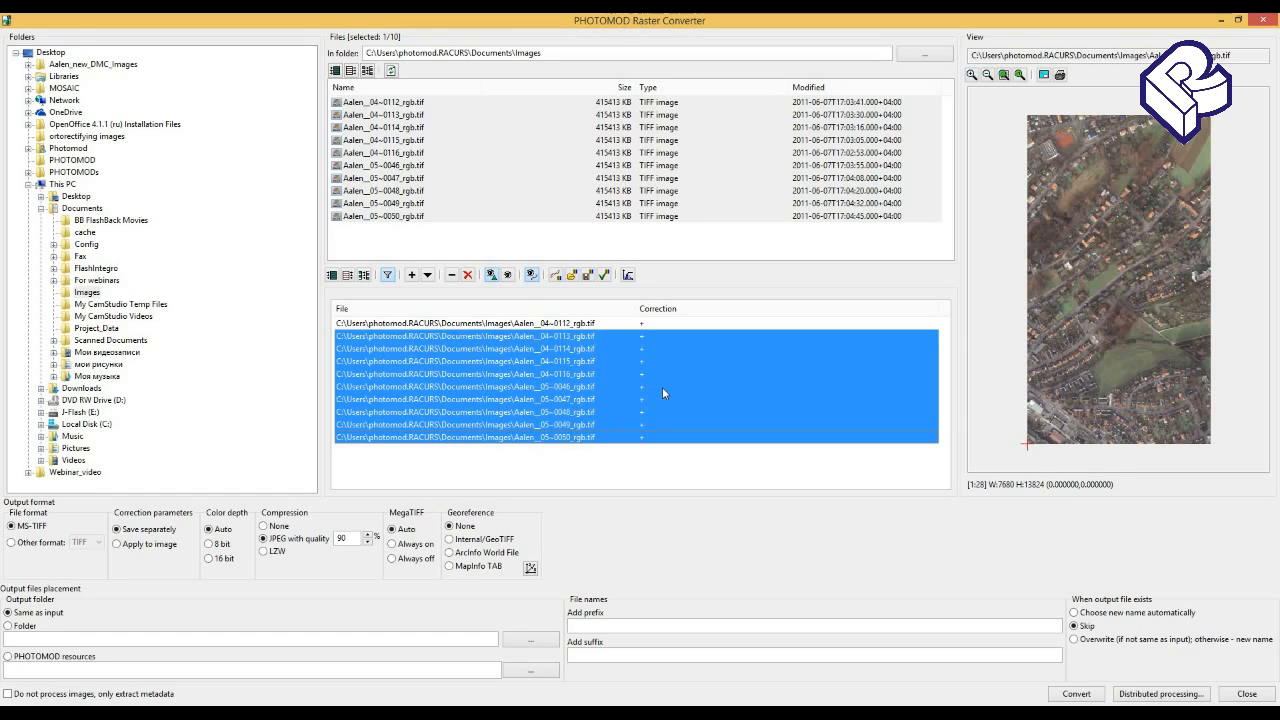
left_click(604, 277)
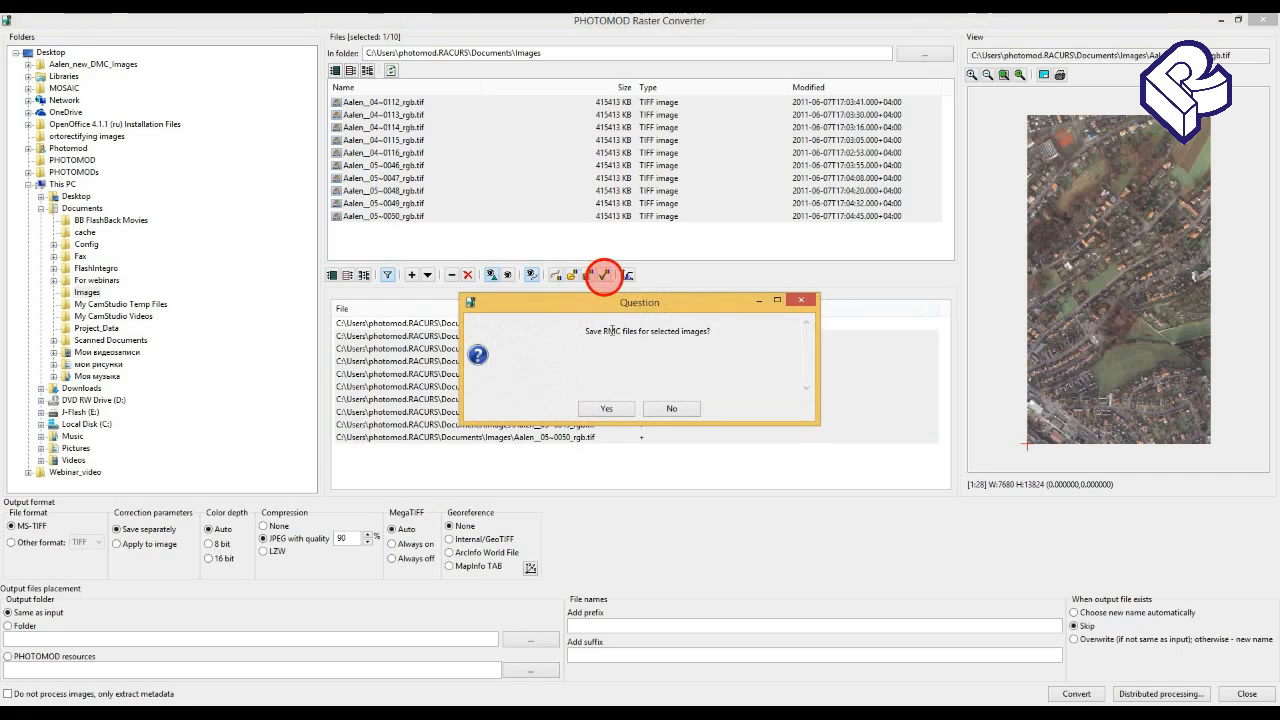
left_click(606, 410)
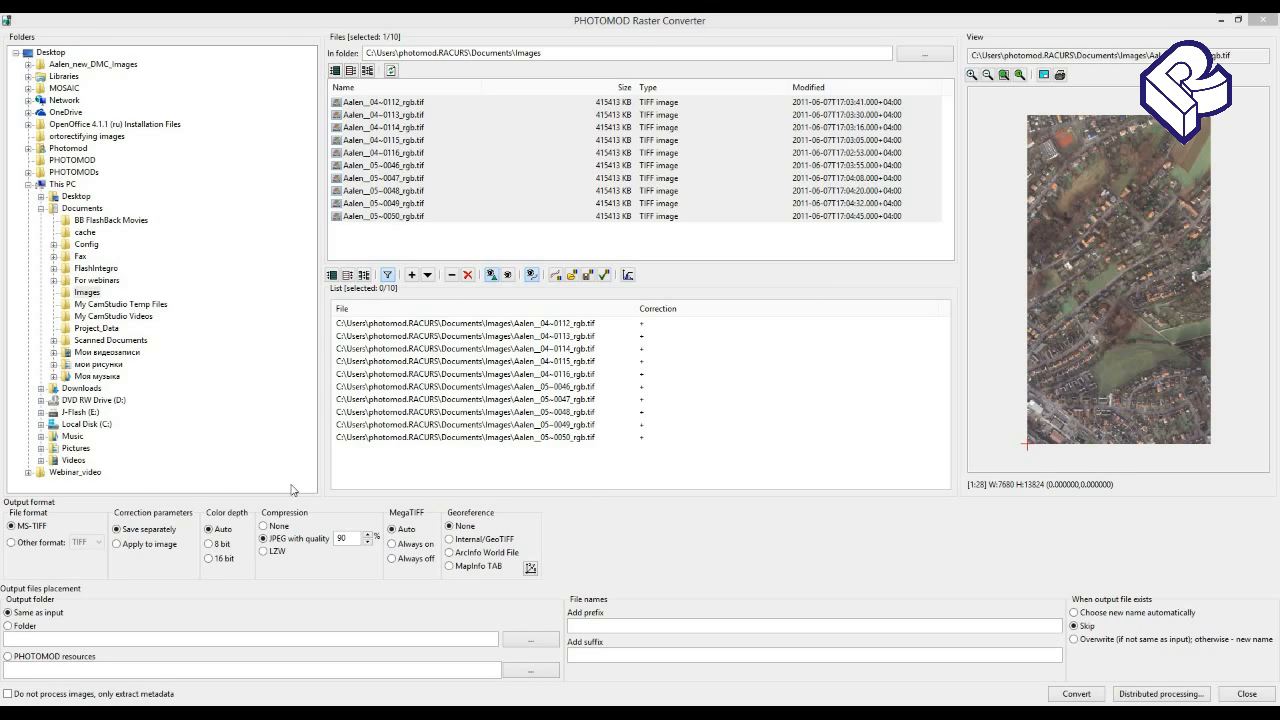
- Keep MS-TIFF as the output format and set the output location to the Input data folder in PHOTOMOD resources
left_click(13, 528)
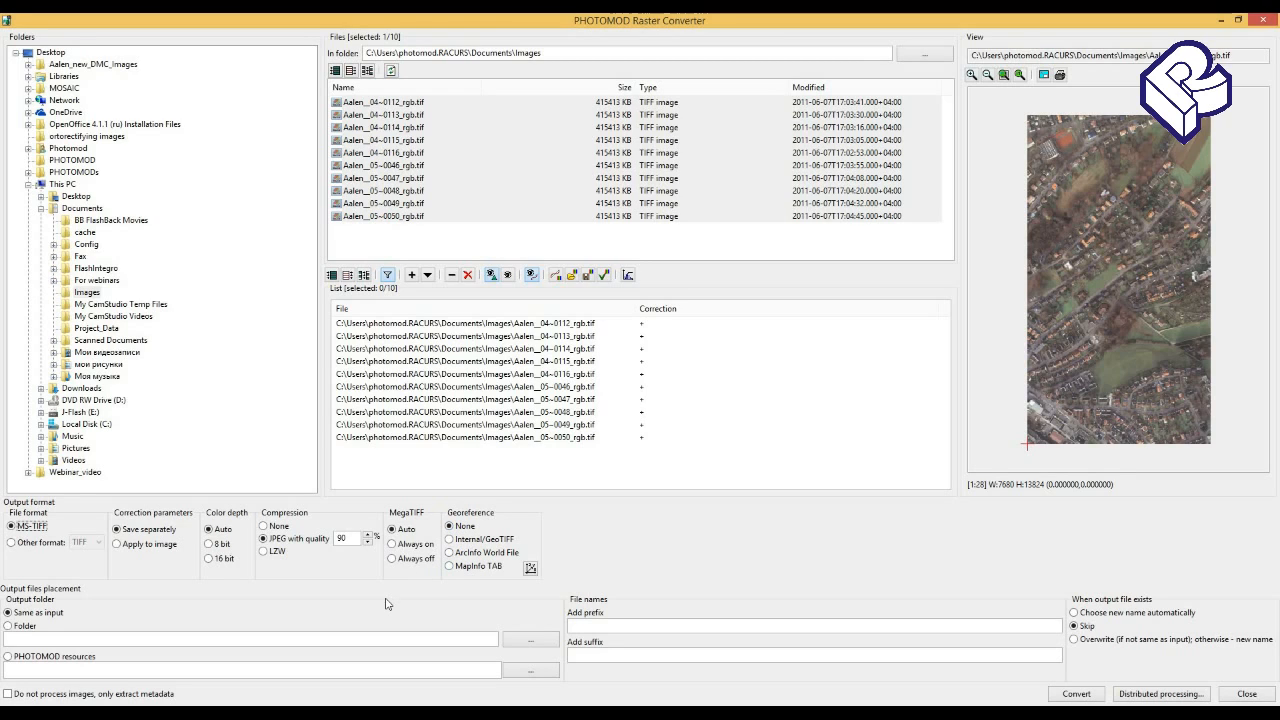
left_click(8, 656)
left_click(530, 670)
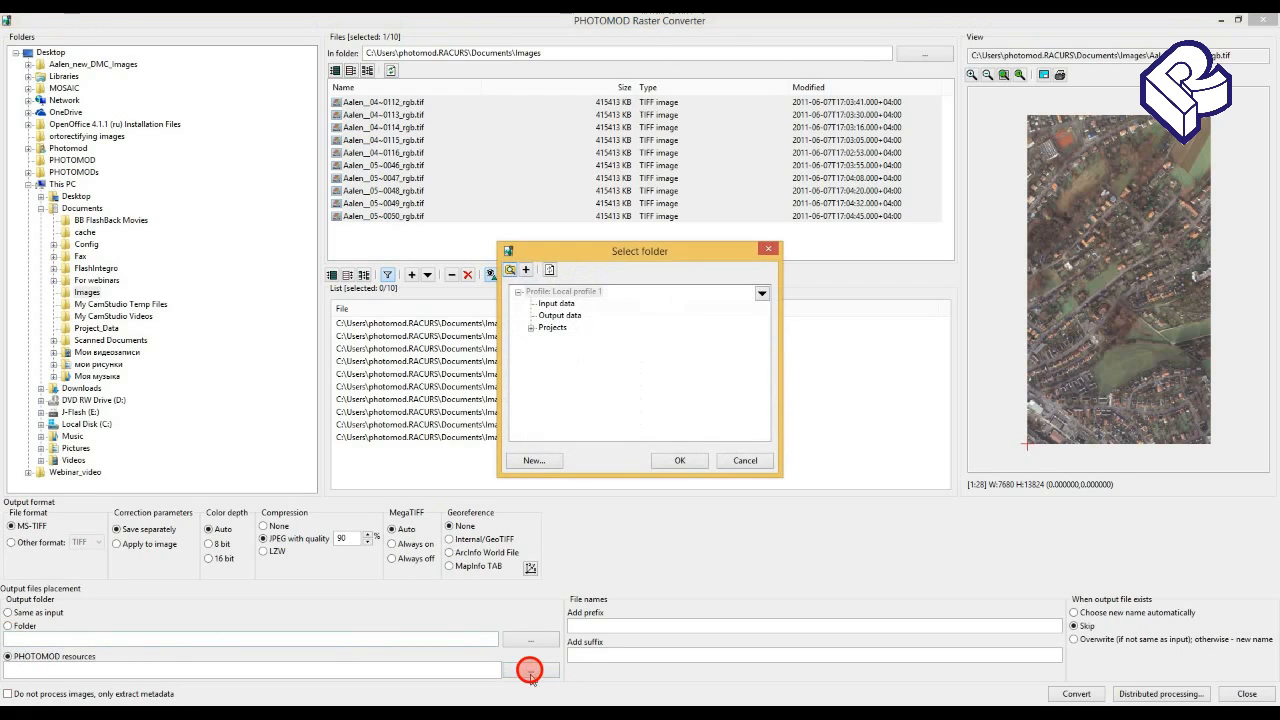
left_click(557, 303)
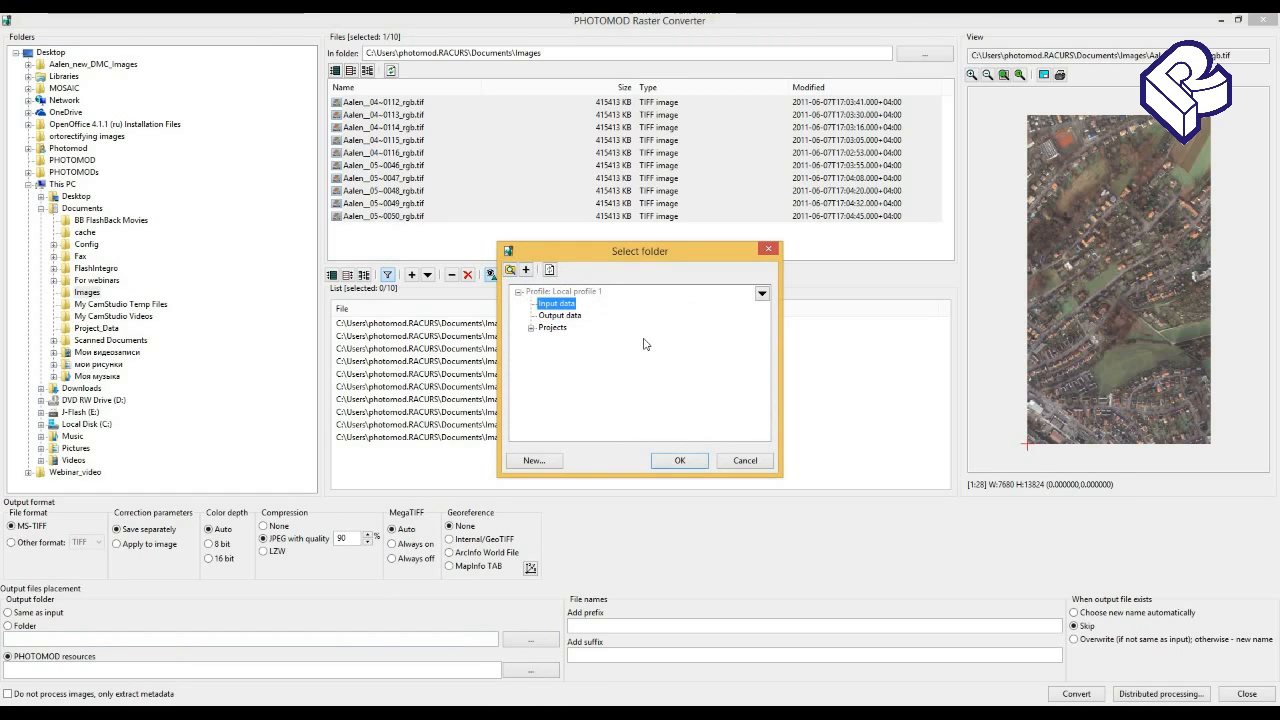
left_click(670, 461)
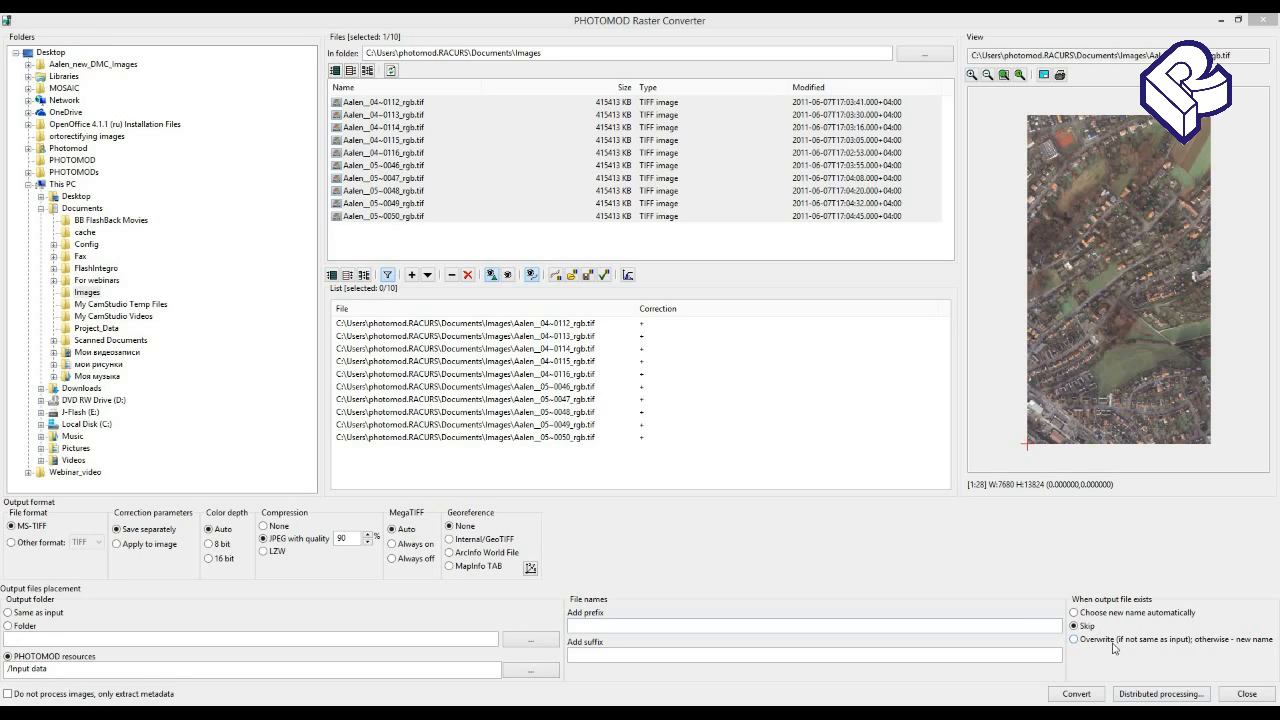
- Convert all ten listed images, dismiss the processing log and close the Raster Converter
left_click(1079, 694)
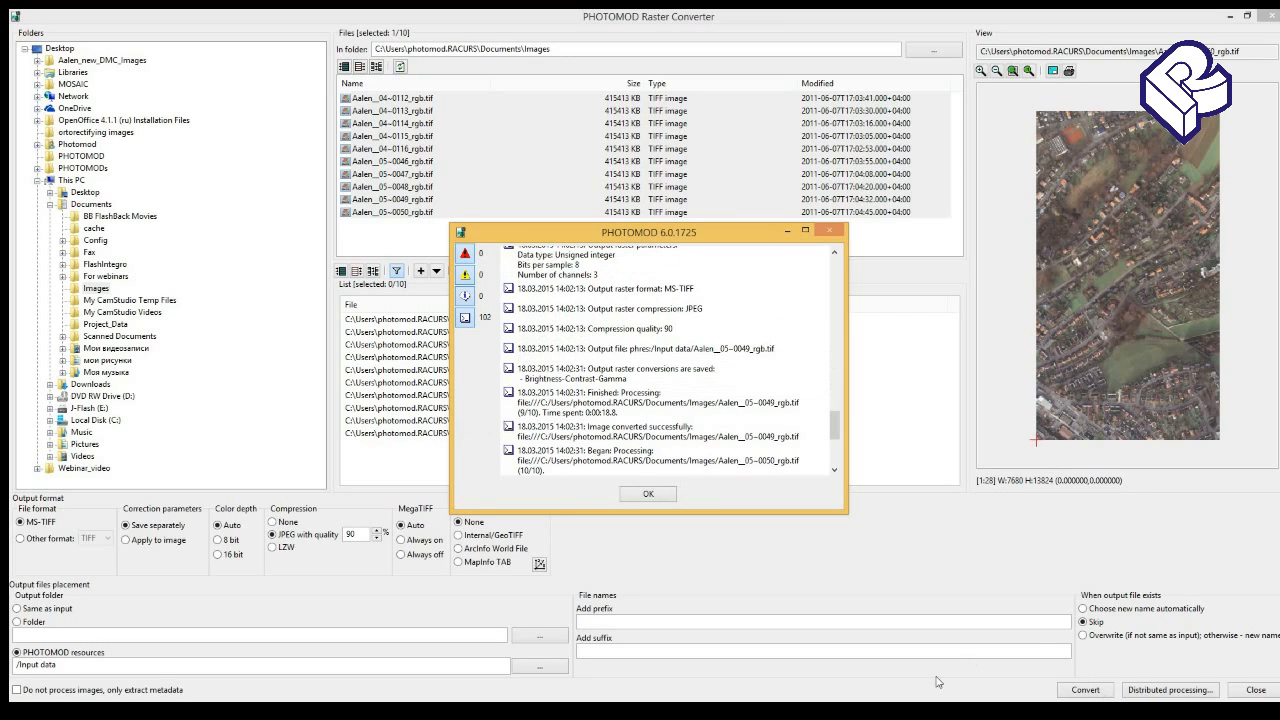
left_click(648, 494)
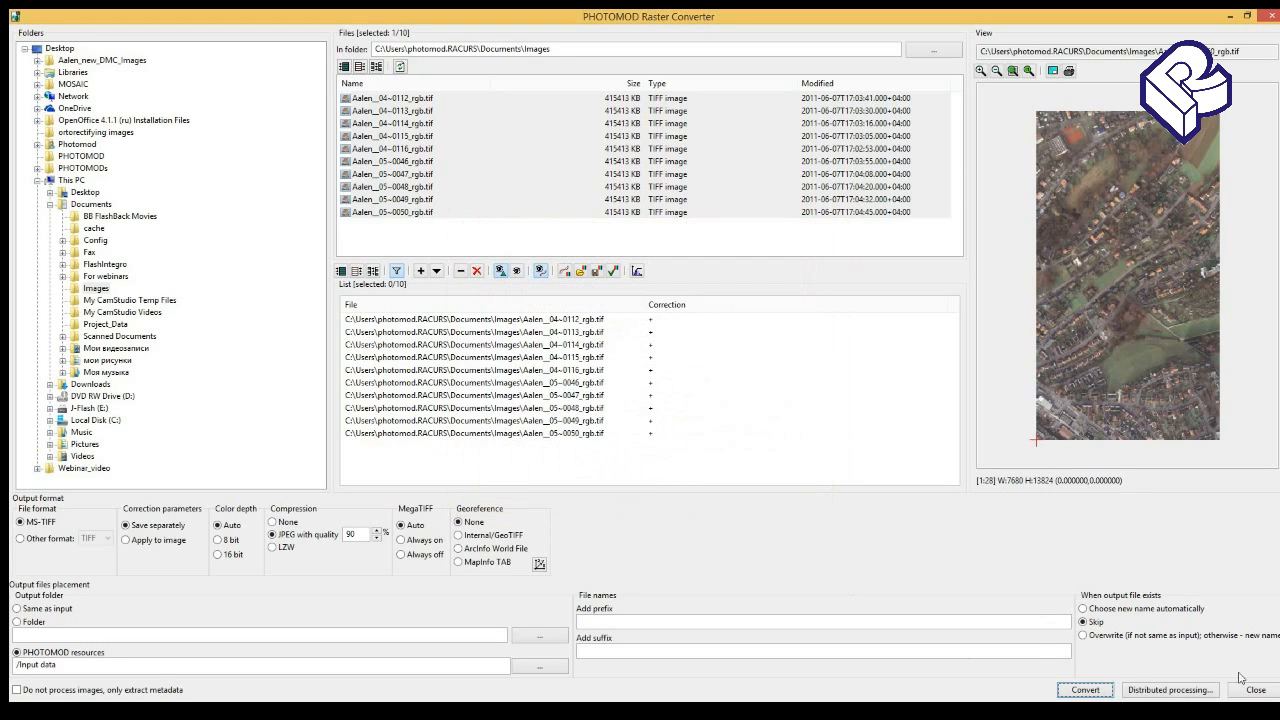
left_click(1271, 16)
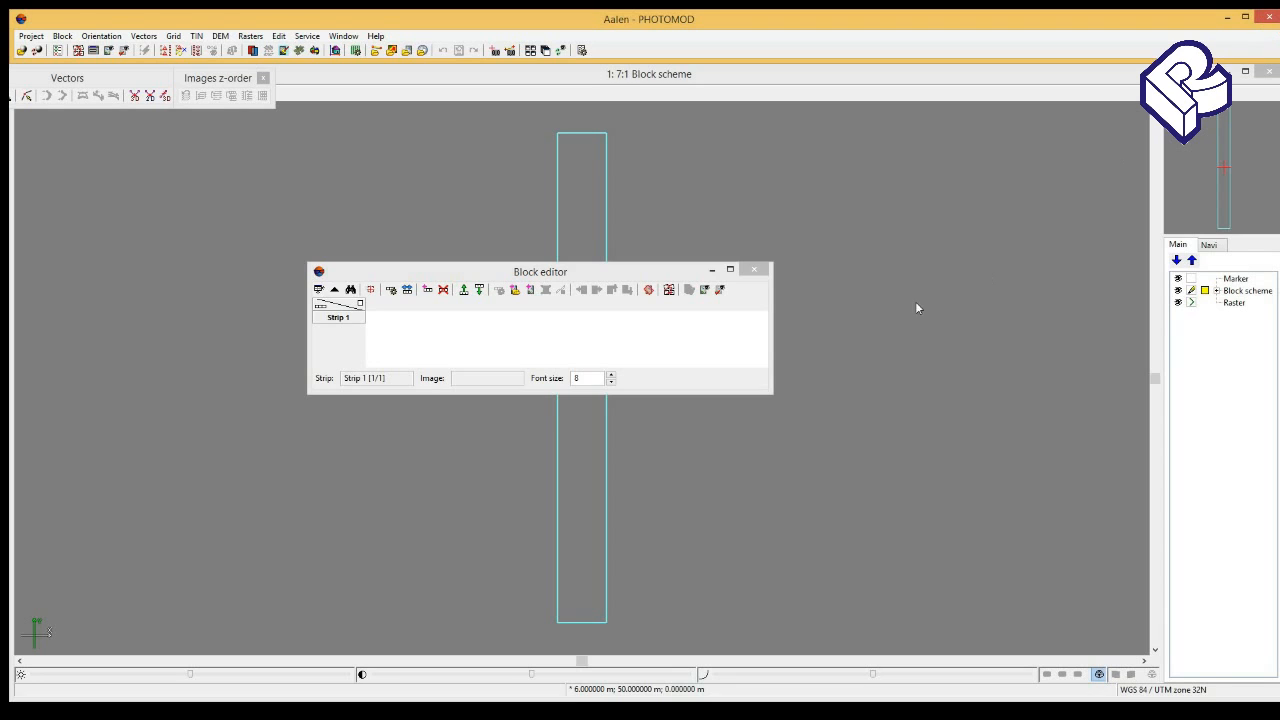
- Add all ten Aalen TIFF images, 04~0112 to 05~0050, from the Input data resources to Strip 1 in the Block editor
left_click_drag(549, 271, 573, 276)
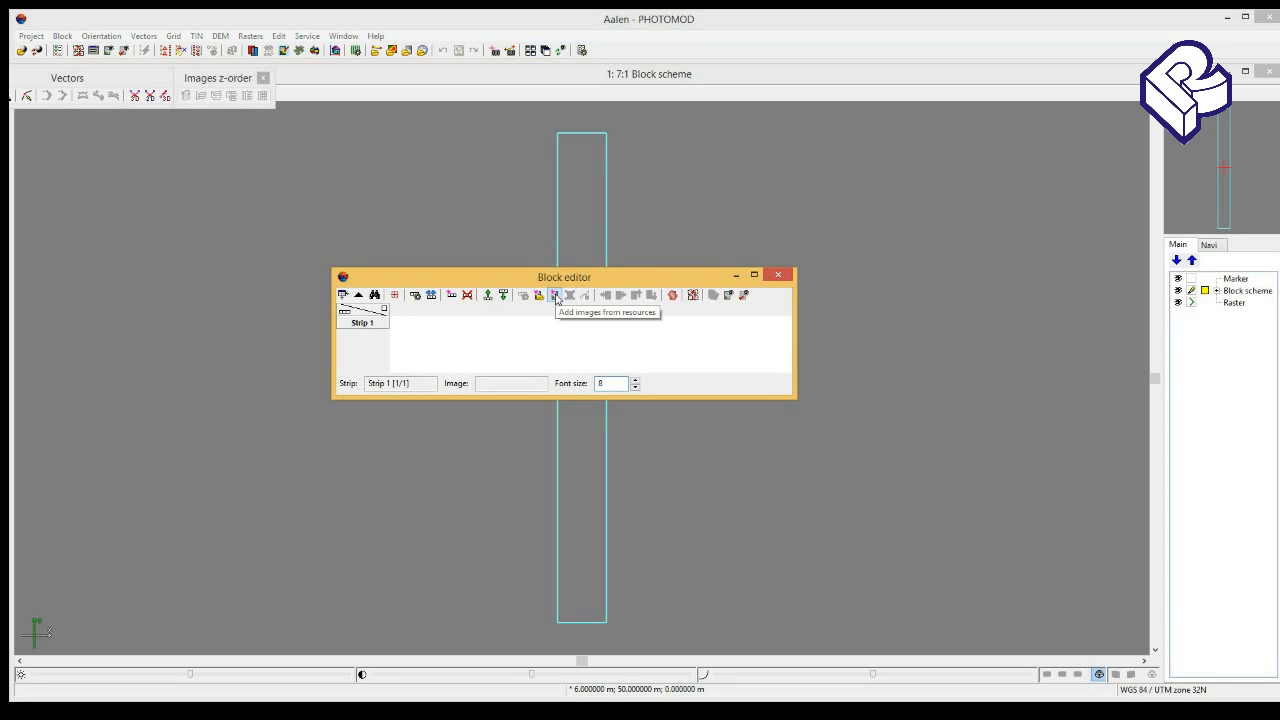
left_click(556, 296)
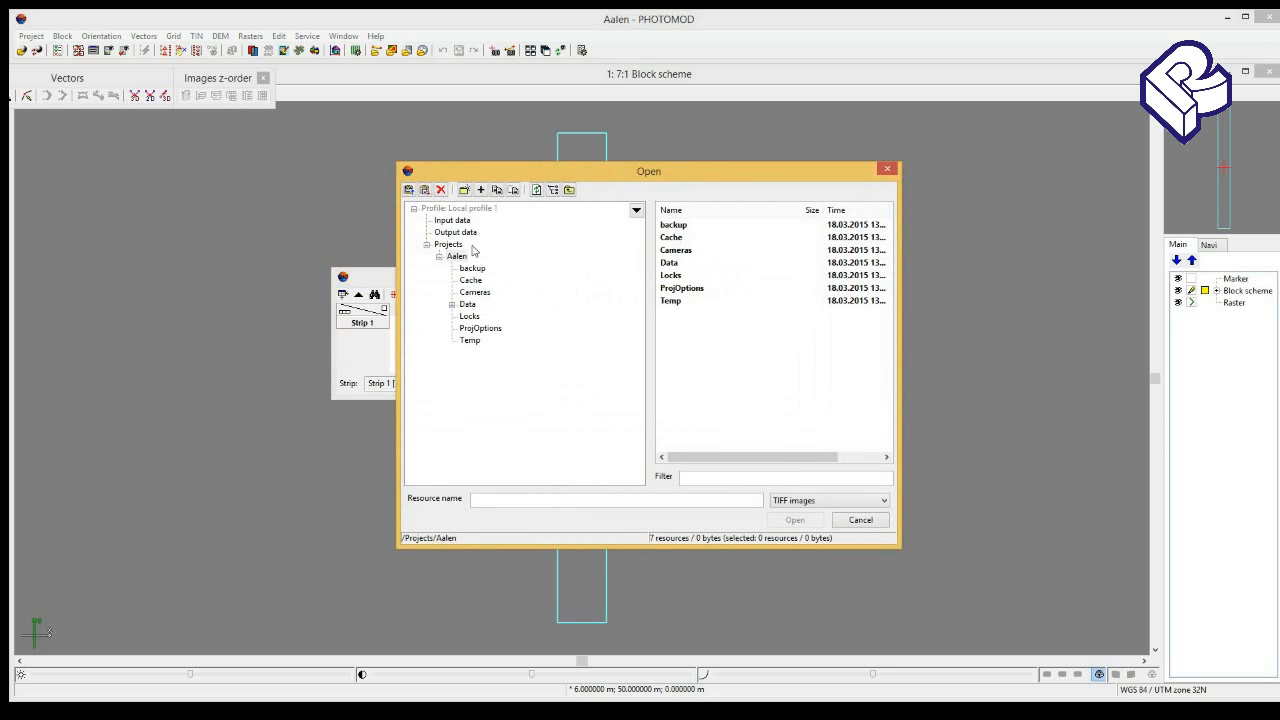
left_click(451, 220)
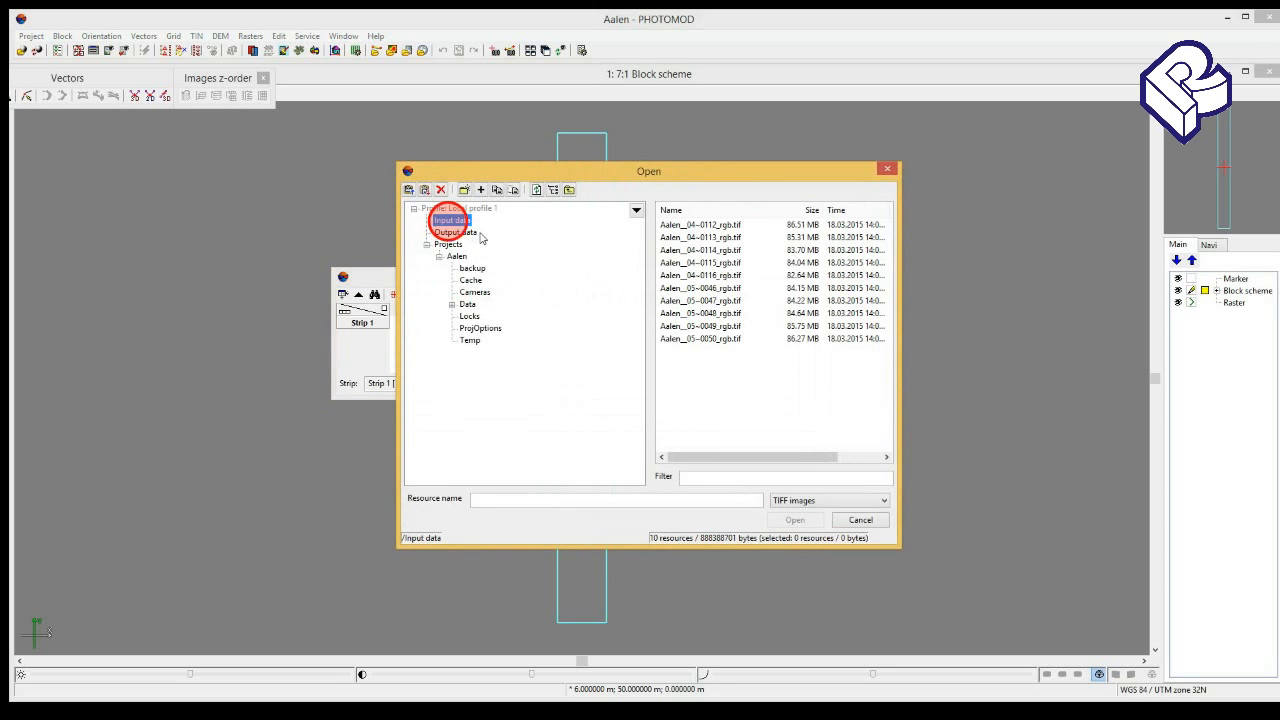
left_click(708, 225)
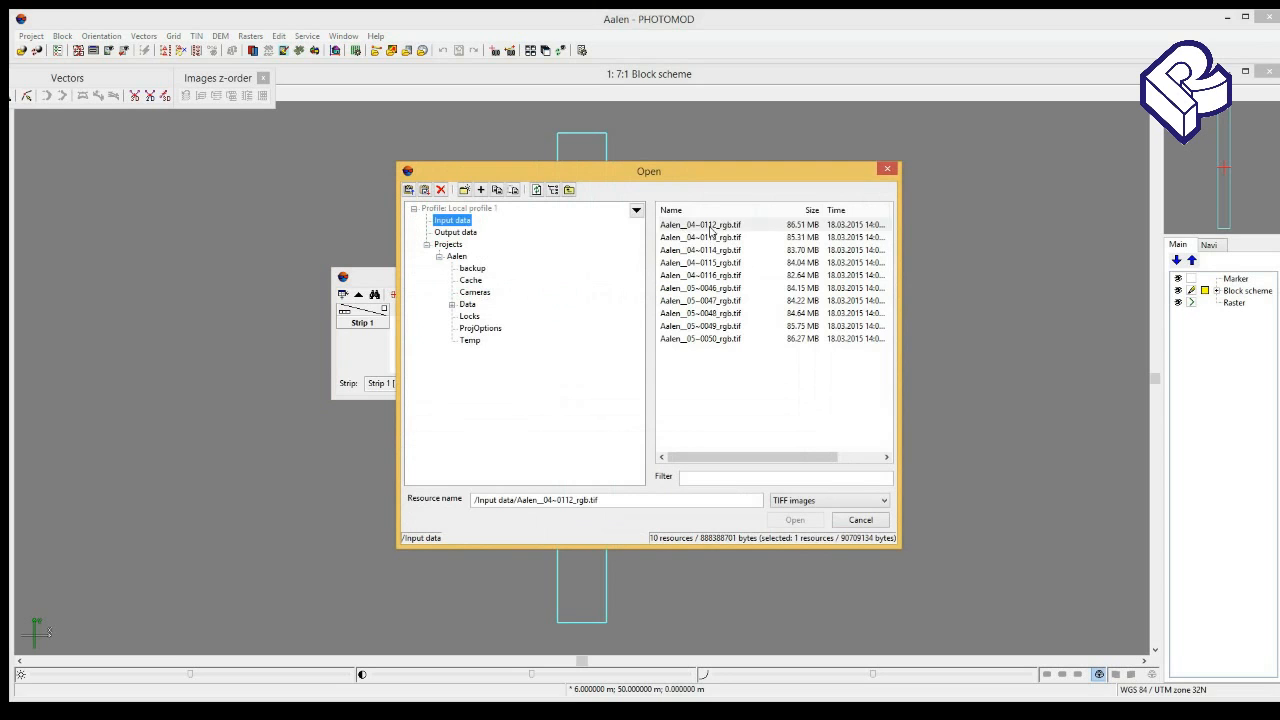
left_click(705, 338, "shift")
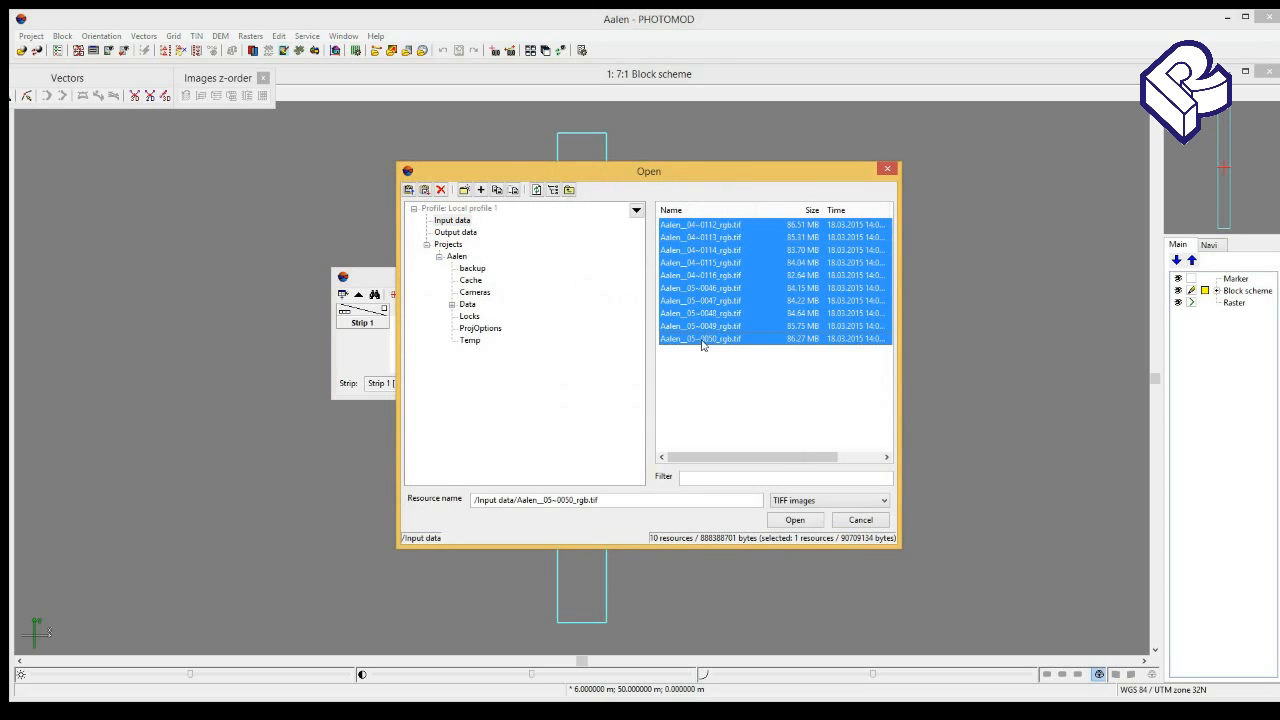
left_click(800, 522)
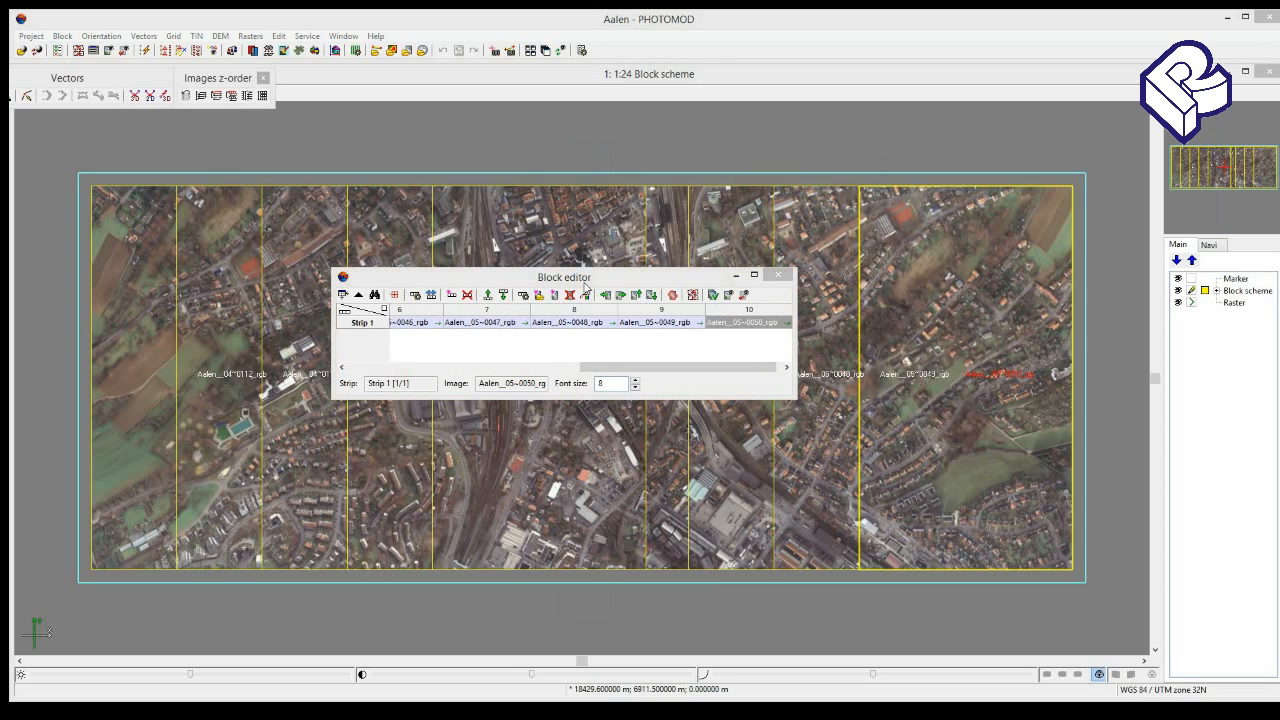